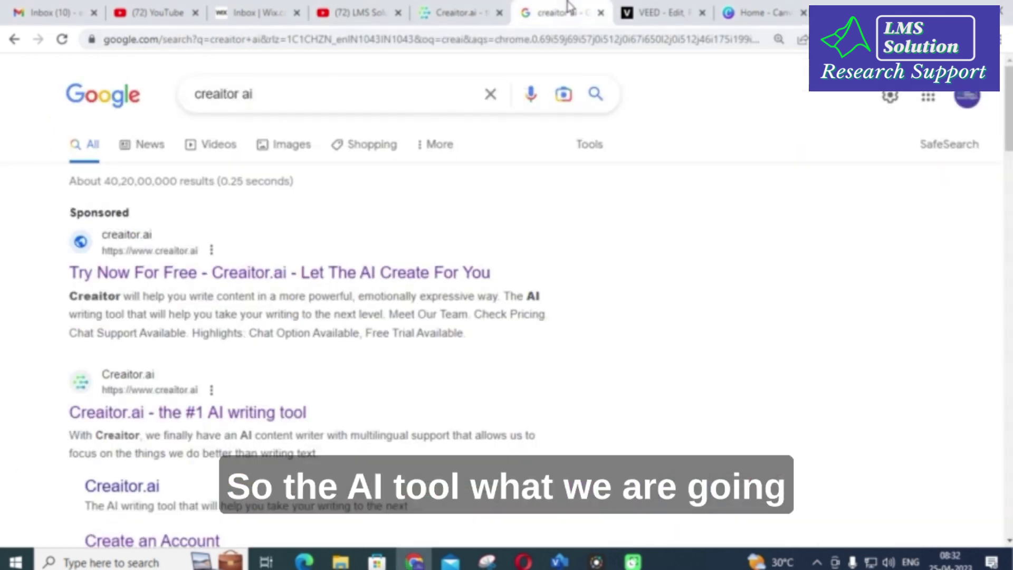
- Review the Google results for 'creaitor ai', then bring up the Creaitor.ai dashboard tab
{"action": "left_click", "coordinate": [563, 12]}
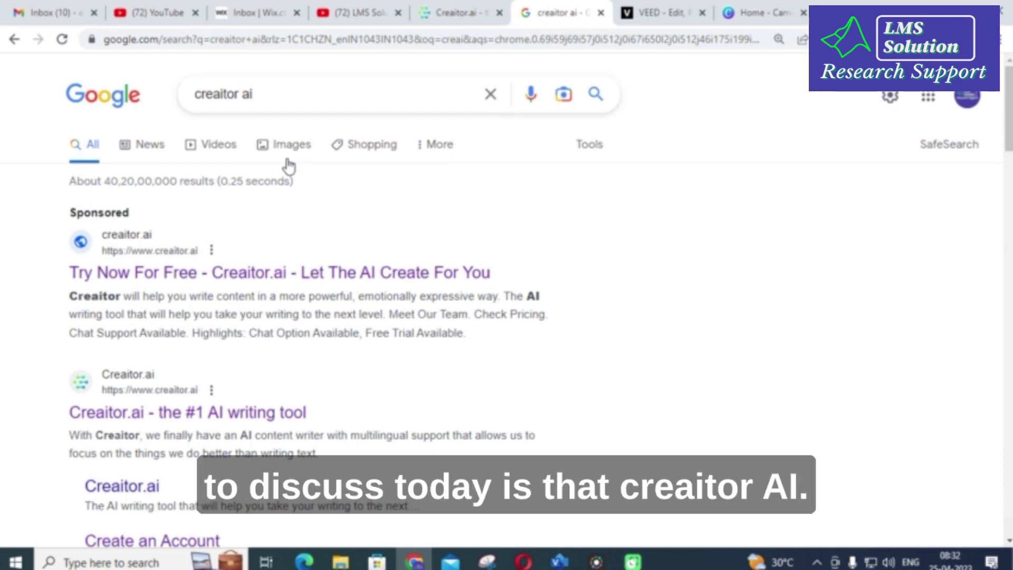
{"action": "scroll", "coordinate": [288, 165], "scroll_direction": "down", "scroll_amount": 2}
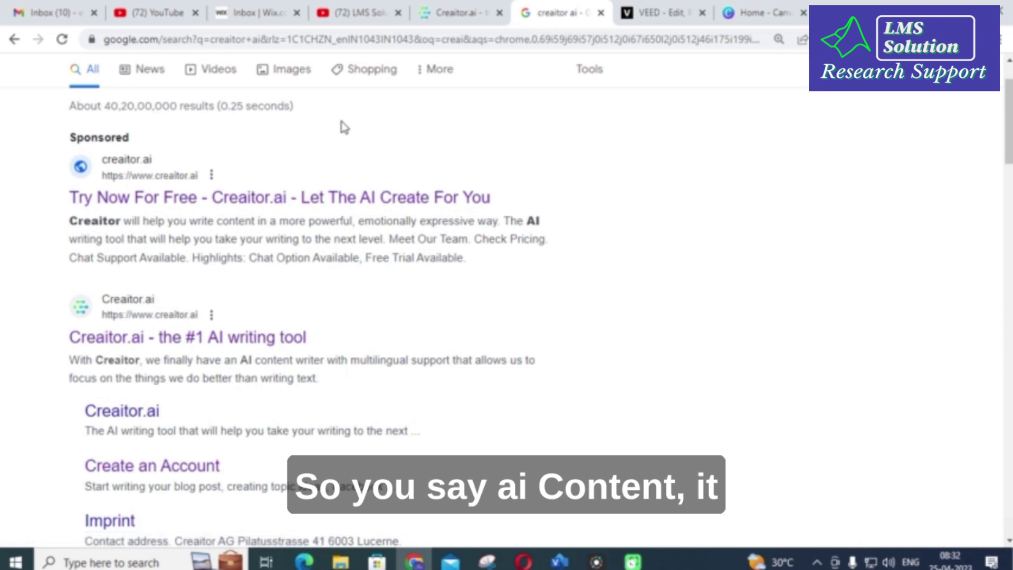
{"action": "scroll", "coordinate": [340, 125], "scroll_direction": "up", "scroll_amount": 2}
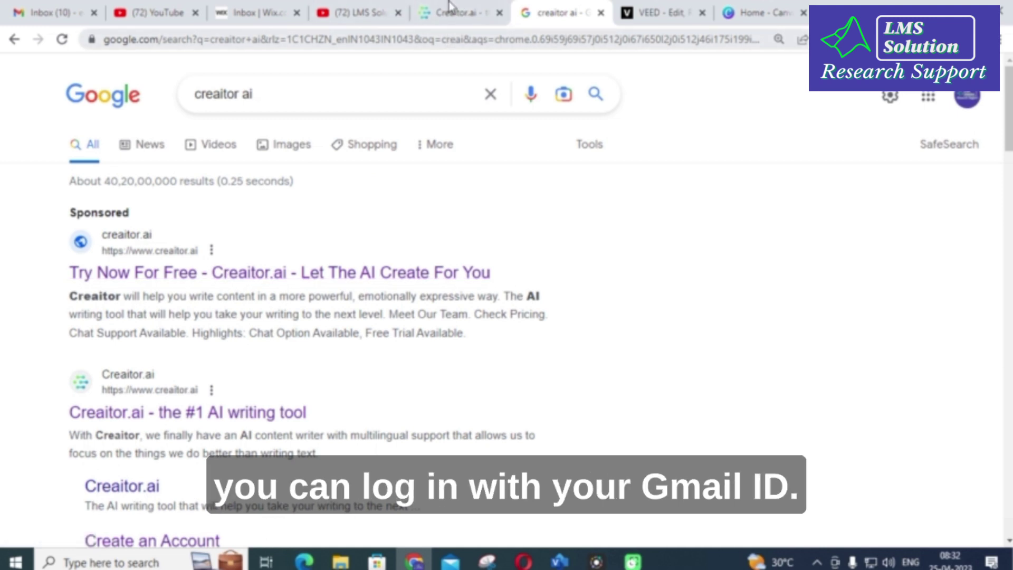
{"action": "left_click", "coordinate": [463, 7]}
- Browse the dashboard's tool cards from Headline down past Webinar Title ideas to Blog Outline
{"action": "scroll", "coordinate": [260, 255], "scroll_direction": "up", "scroll_amount": 10}
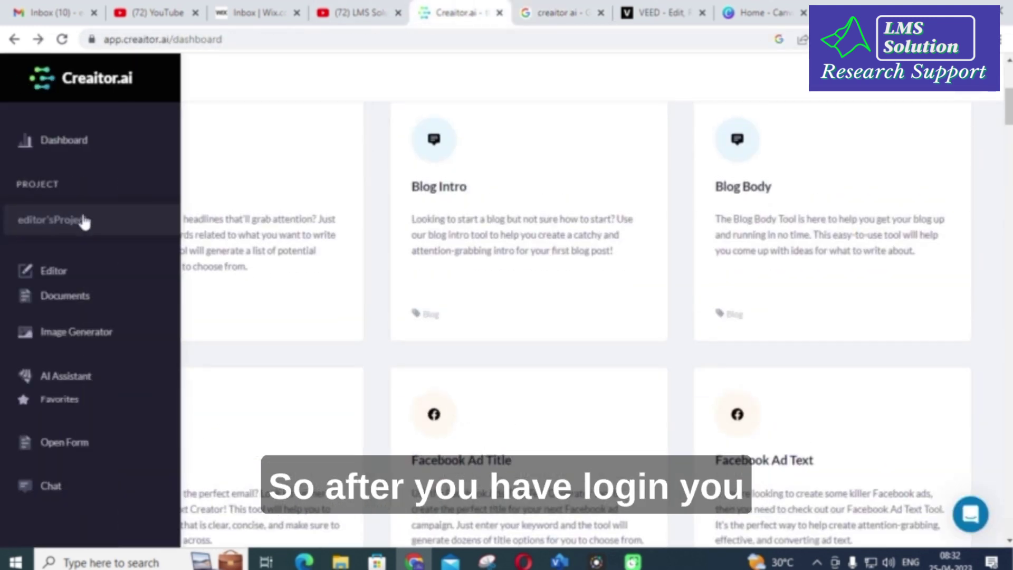
{"action": "scroll", "coordinate": [267, 230], "scroll_direction": "down", "scroll_amount": 4}
{"action": "scroll", "coordinate": [271, 239], "scroll_direction": "up", "scroll_amount": 4}
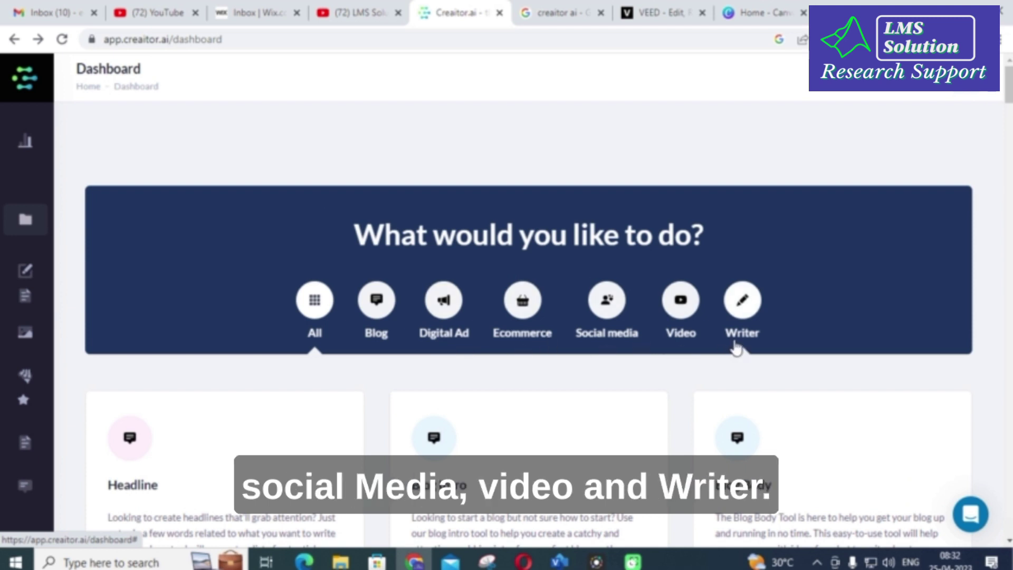
{"action": "scroll", "coordinate": [206, 330], "scroll_direction": "down", "scroll_amount": 4}
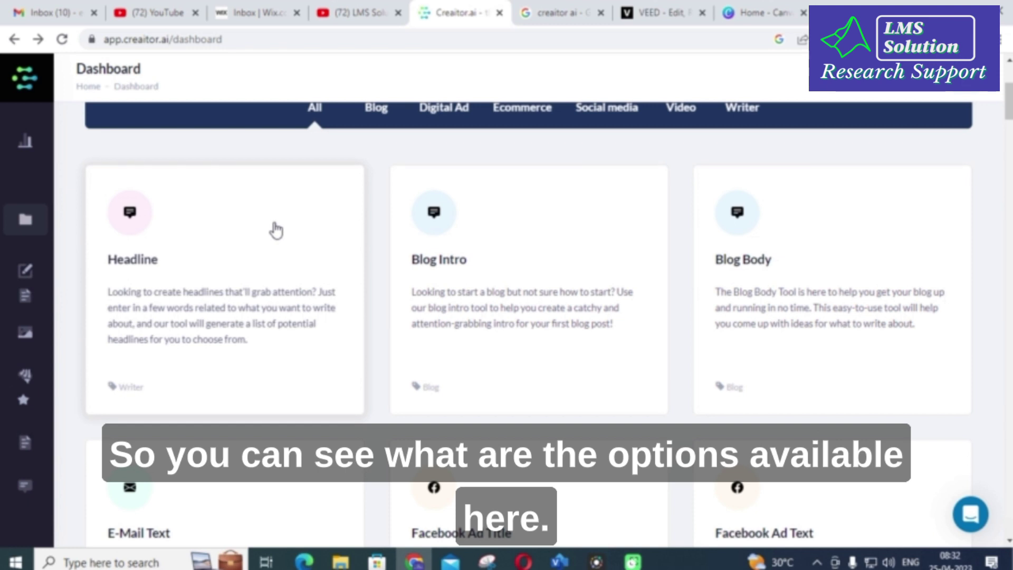
{"action": "scroll", "coordinate": [714, 269], "scroll_direction": "up", "scroll_amount": 4}
{"action": "scroll", "coordinate": [715, 269], "scroll_direction": "down", "scroll_amount": 4}
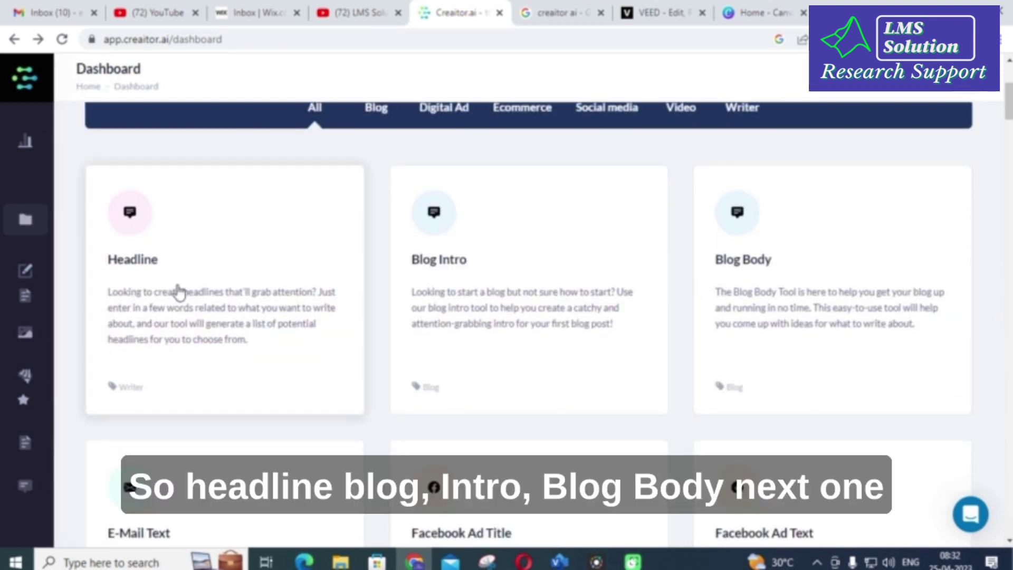
{"action": "scroll", "coordinate": [752, 327], "scroll_direction": "down", "scroll_amount": 4}
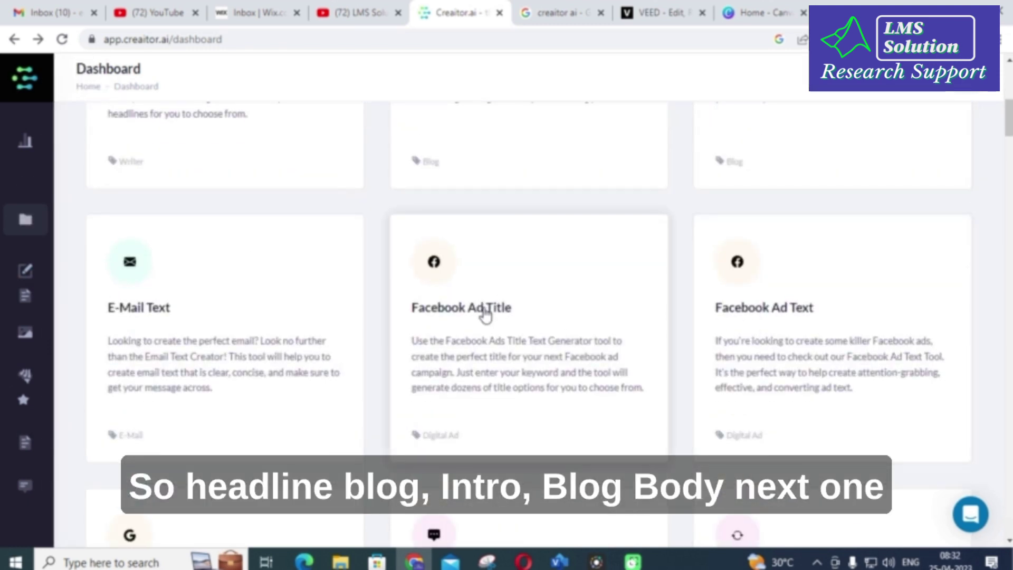
{"action": "scroll", "coordinate": [485, 315], "scroll_direction": "down", "scroll_amount": 7}
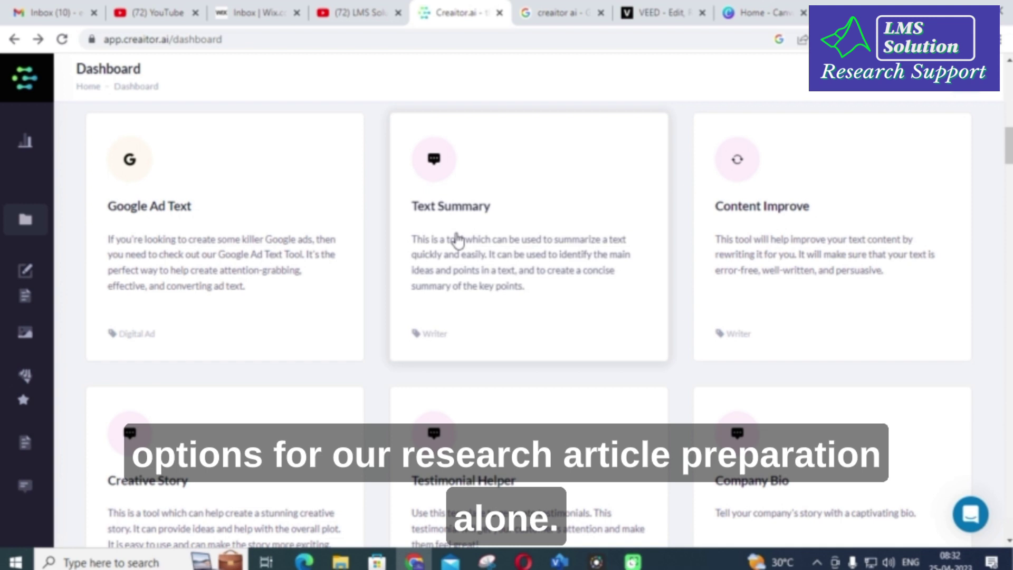
{"action": "scroll", "coordinate": [514, 290], "scroll_direction": "up", "scroll_amount": 5}
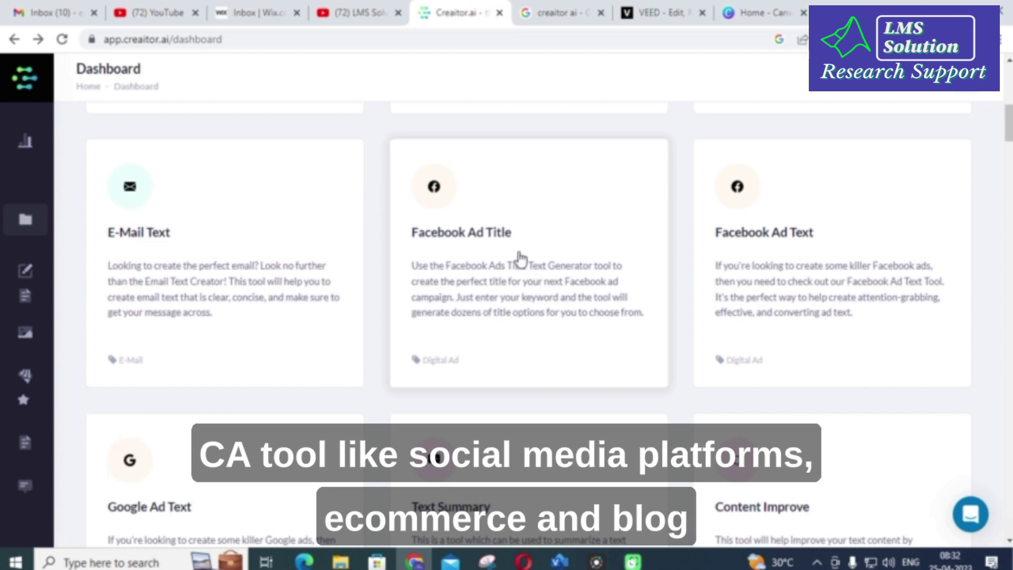
{"action": "scroll", "coordinate": [496, 273], "scroll_direction": "down", "scroll_amount": 4}
{"action": "scroll", "coordinate": [494, 274], "scroll_direction": "down", "scroll_amount": 1}
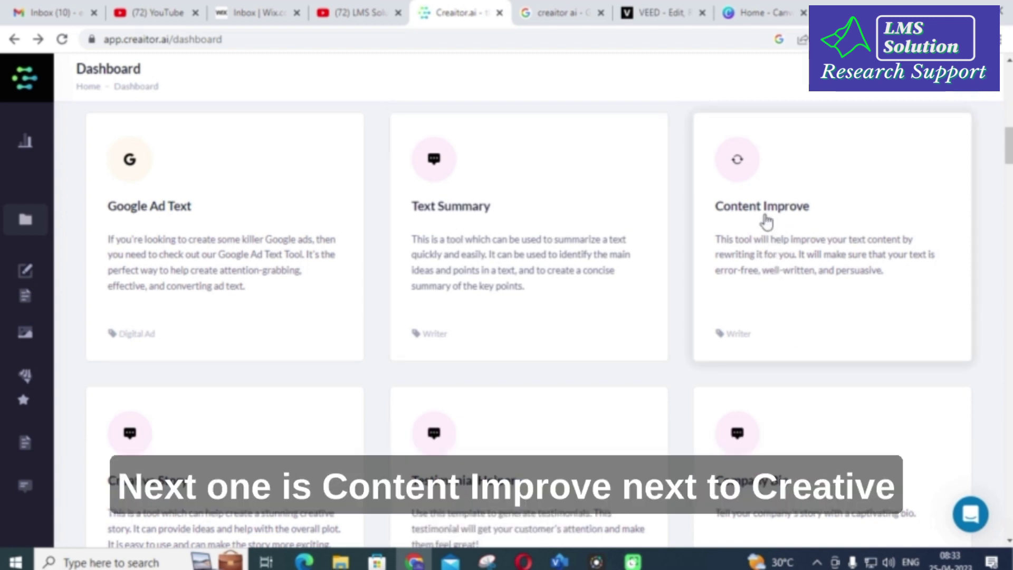
{"action": "scroll", "coordinate": [765, 221], "scroll_direction": "down", "scroll_amount": 7}
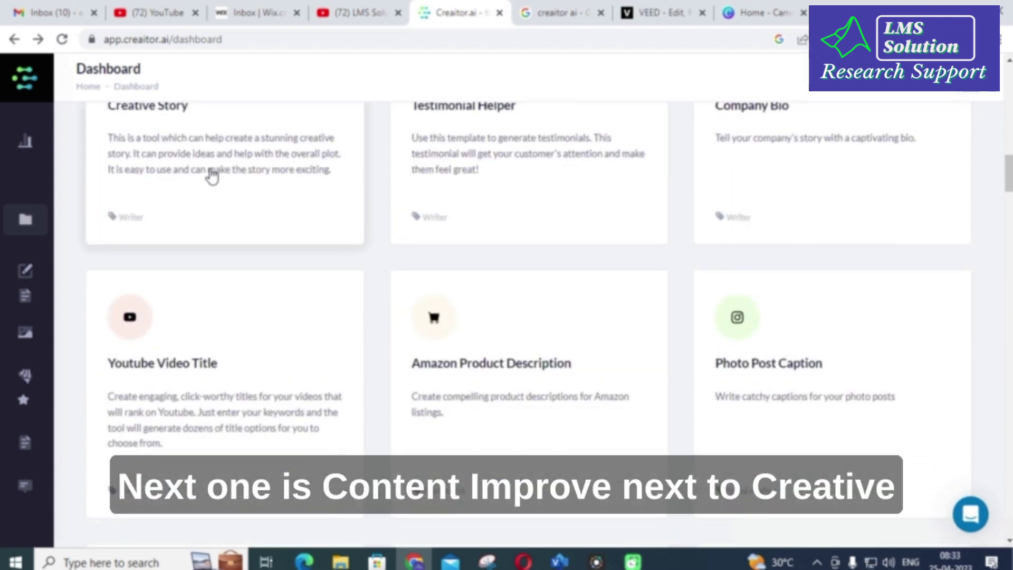
{"action": "scroll", "coordinate": [204, 192], "scroll_direction": "up", "scroll_amount": 1}
{"action": "scroll", "coordinate": [334, 184], "scroll_direction": "down", "scroll_amount": 8}
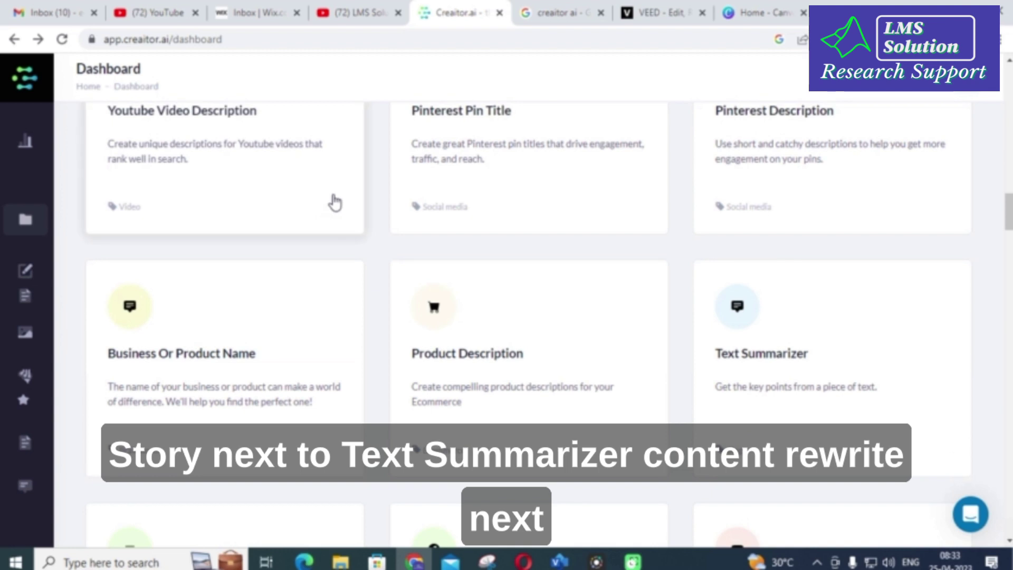
{"action": "scroll", "coordinate": [334, 204], "scroll_direction": "up", "scroll_amount": 3}
{"action": "scroll", "coordinate": [364, 213], "scroll_direction": "down", "scroll_amount": 6}
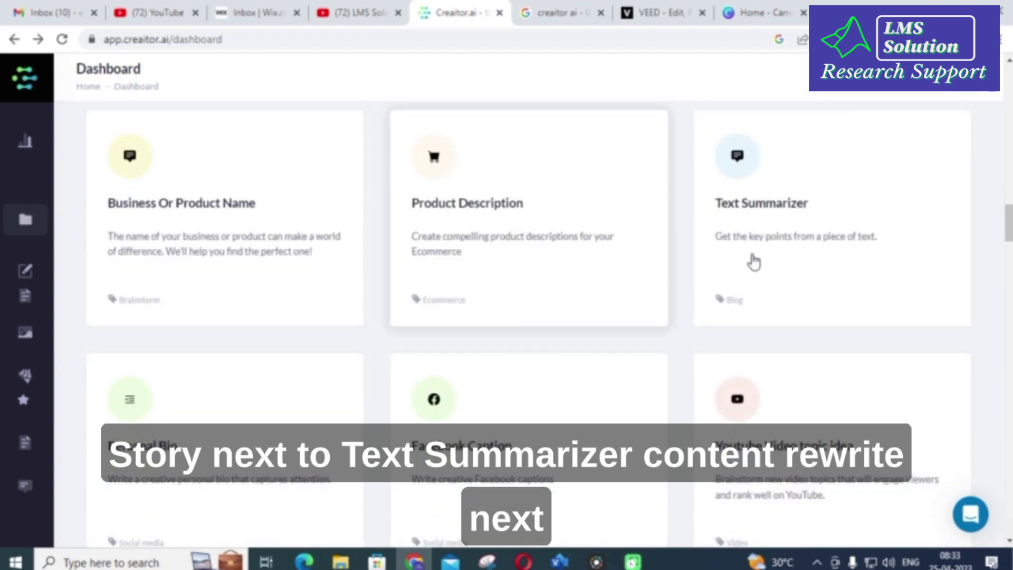
{"action": "scroll", "coordinate": [742, 222], "scroll_direction": "down", "scroll_amount": 8}
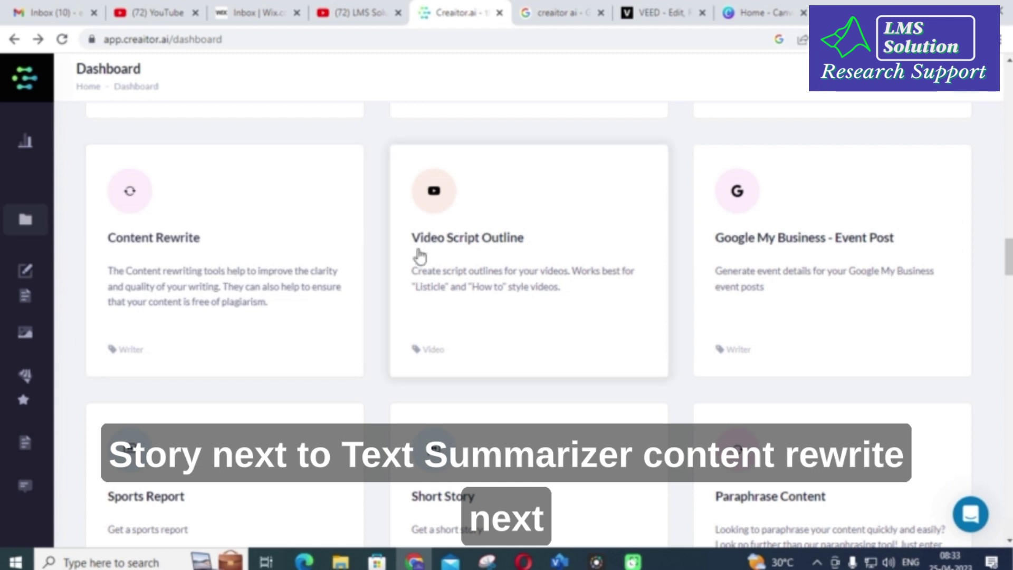
{"action": "scroll", "coordinate": [414, 254], "scroll_direction": "down", "scroll_amount": 4}
{"action": "scroll", "coordinate": [415, 258], "scroll_direction": "down", "scroll_amount": 3}
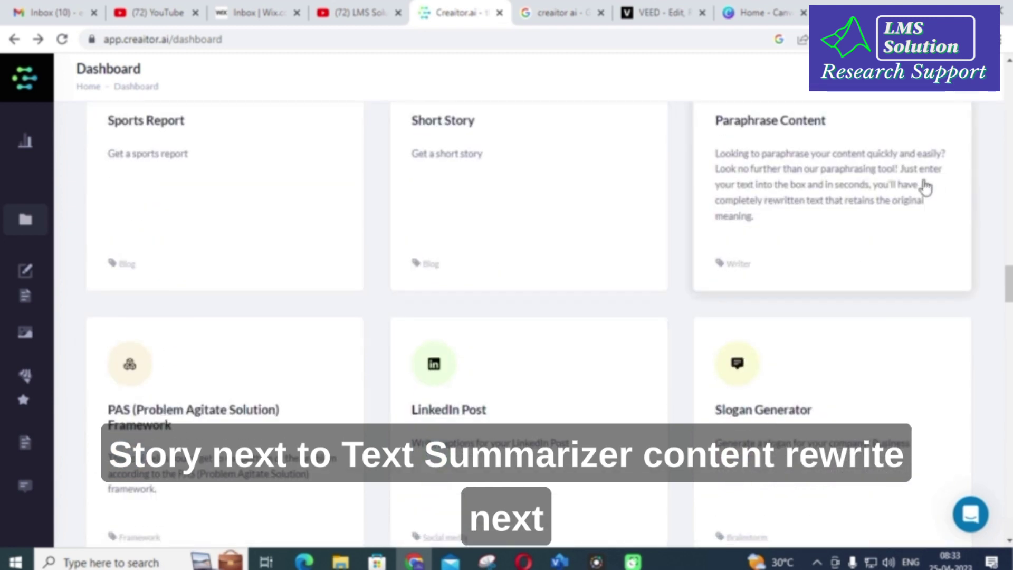
{"action": "scroll", "coordinate": [127, 338], "scroll_direction": "down", "scroll_amount": 3}
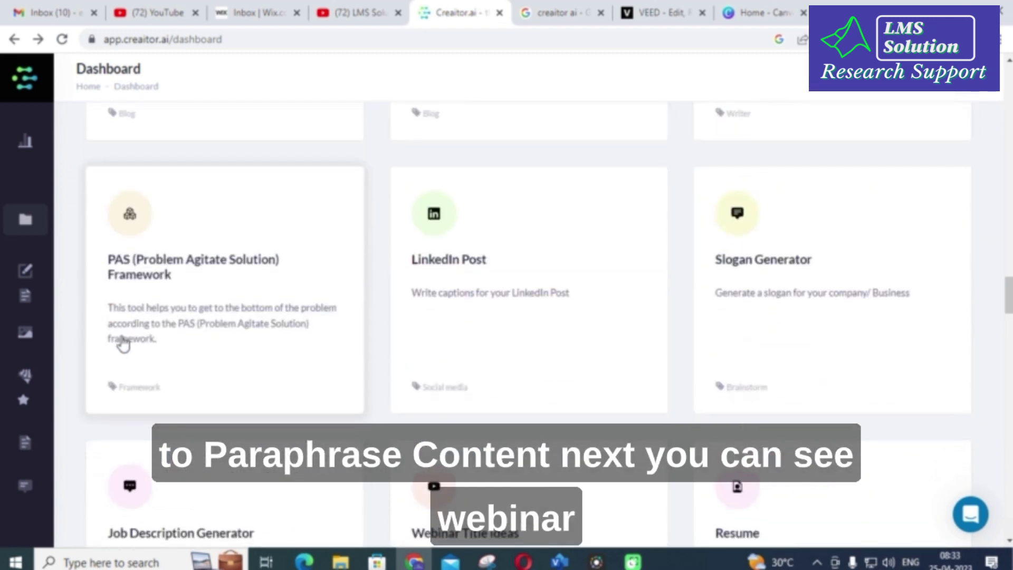
{"action": "scroll", "coordinate": [664, 293], "scroll_direction": "down", "scroll_amount": 3}
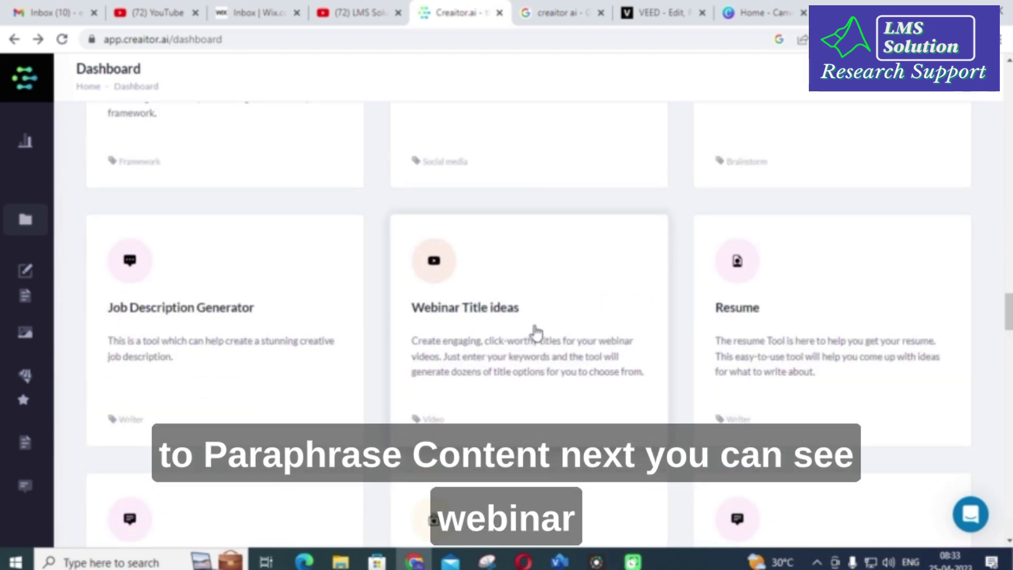
{"action": "scroll", "coordinate": [581, 351], "scroll_direction": "down", "scroll_amount": 2}
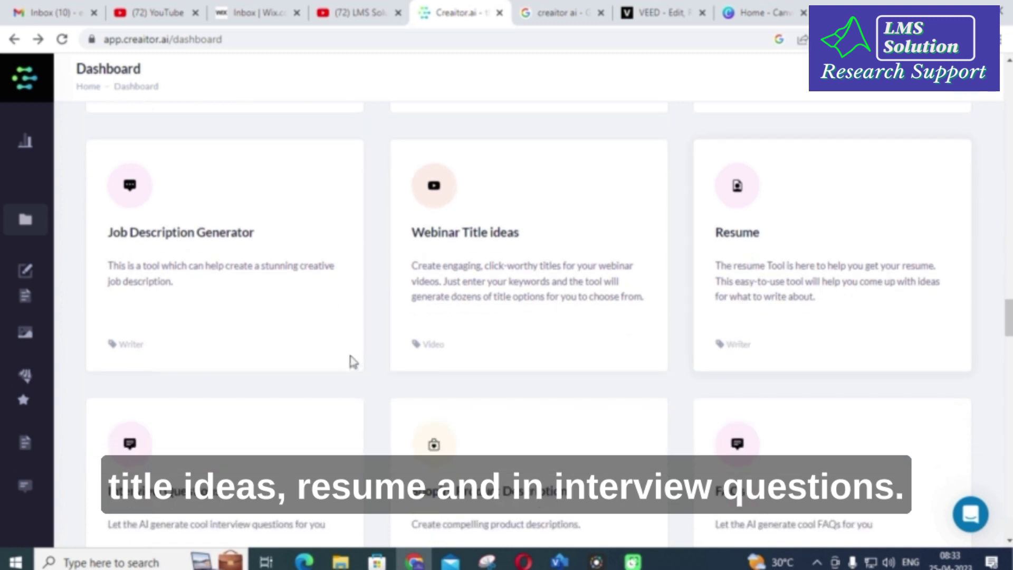
{"action": "scroll", "coordinate": [285, 327], "scroll_direction": "down", "scroll_amount": 4}
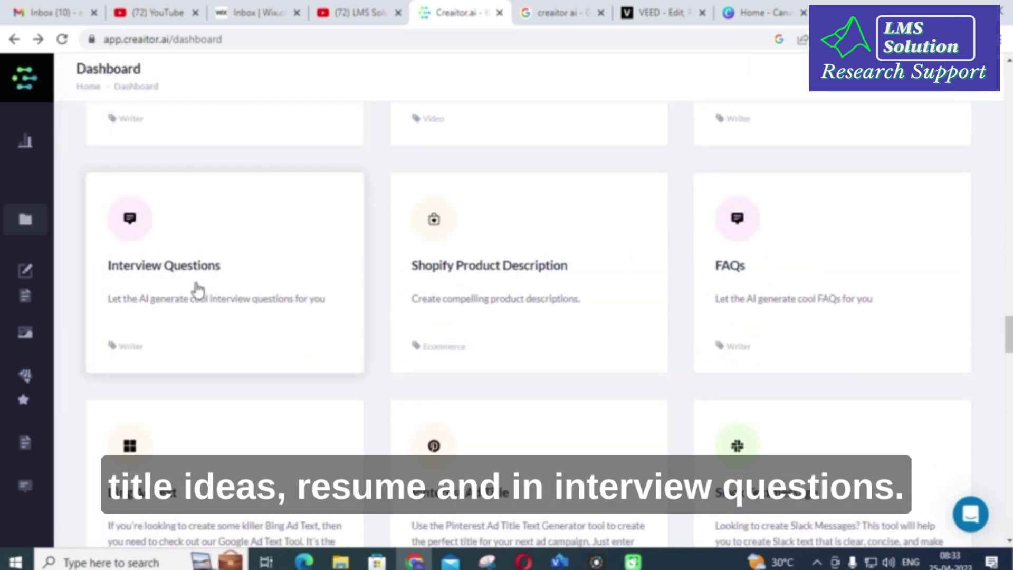
{"action": "scroll", "coordinate": [195, 295], "scroll_direction": "down", "scroll_amount": 5}
{"action": "scroll", "coordinate": [174, 311], "scroll_direction": "down", "scroll_amount": 7}
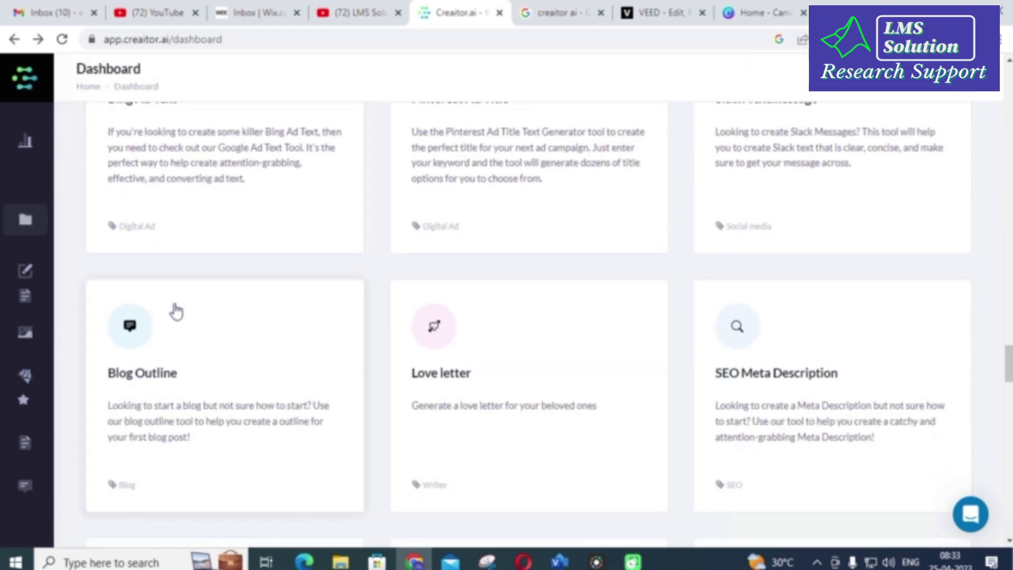
{"action": "scroll", "coordinate": [175, 314], "scroll_direction": "up", "scroll_amount": 1}
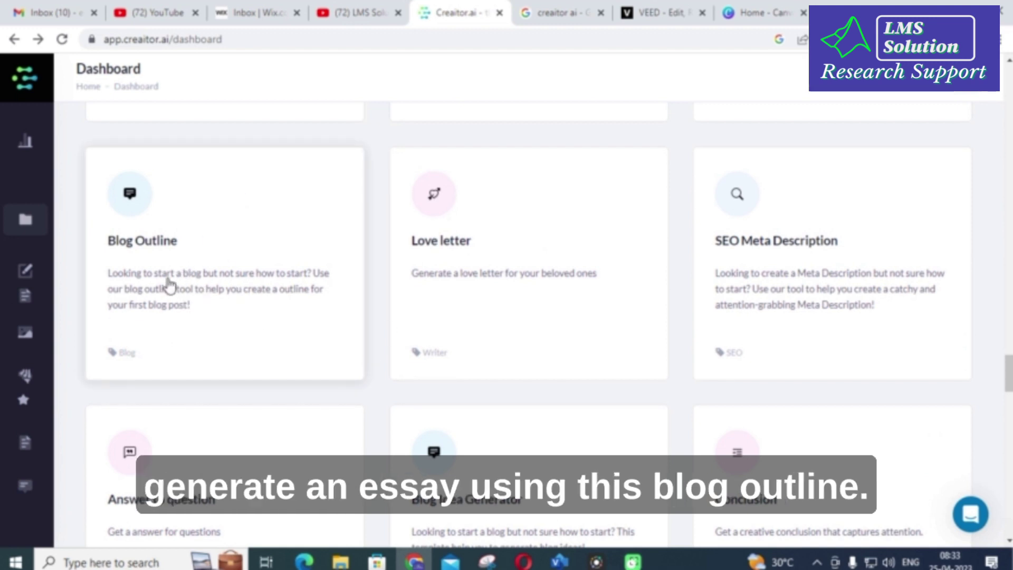
{"action": "scroll", "coordinate": [172, 285], "scroll_direction": "down", "scroll_amount": 3}
{"action": "scroll", "coordinate": [171, 281], "scroll_direction": "down", "scroll_amount": 3}
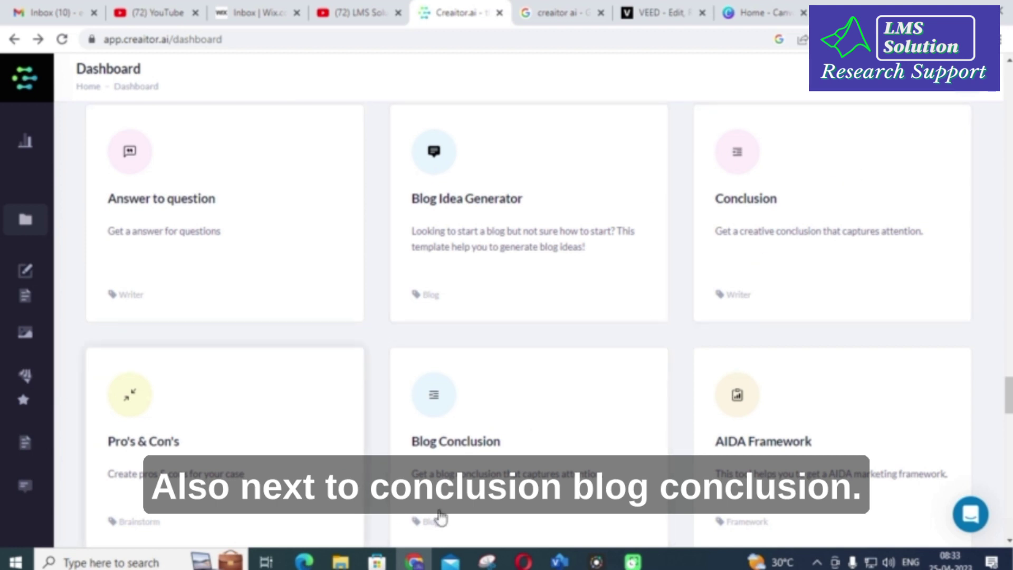
{"action": "scroll", "coordinate": [443, 448], "scroll_direction": "down", "scroll_amount": 5}
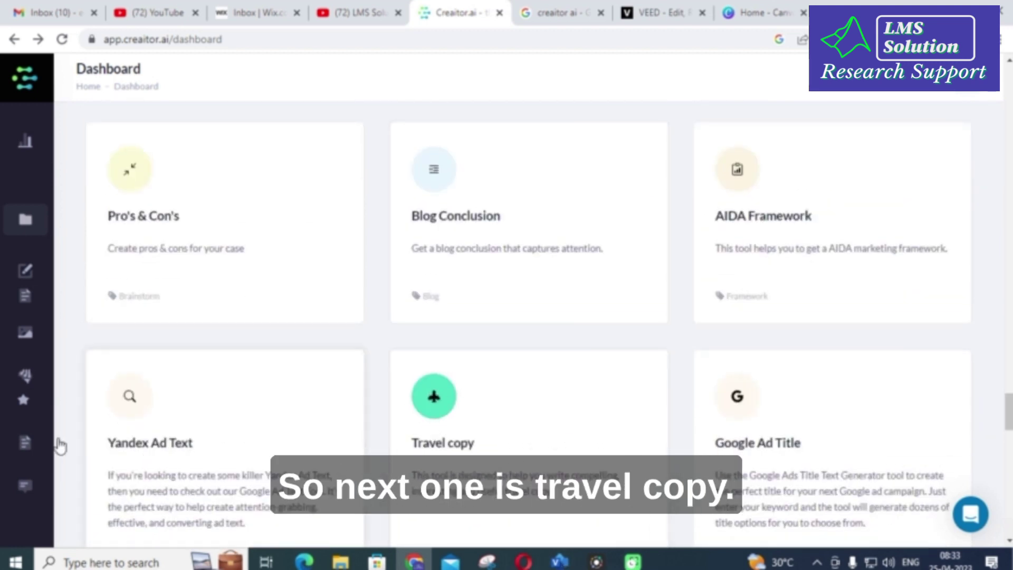
{"action": "scroll", "coordinate": [533, 361], "scroll_direction": "down", "scroll_amount": 3}
{"action": "scroll", "coordinate": [530, 353], "scroll_direction": "down", "scroll_amount": 8}
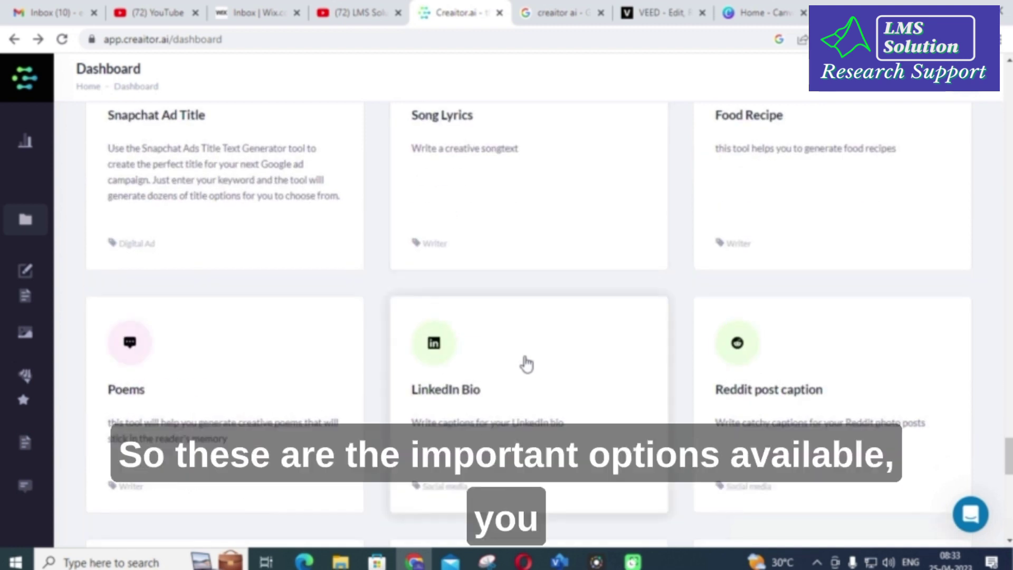
{"action": "scroll", "coordinate": [526, 364], "scroll_direction": "down", "scroll_amount": 7}
{"action": "scroll", "coordinate": [526, 364], "scroll_direction": "down", "scroll_amount": 8}
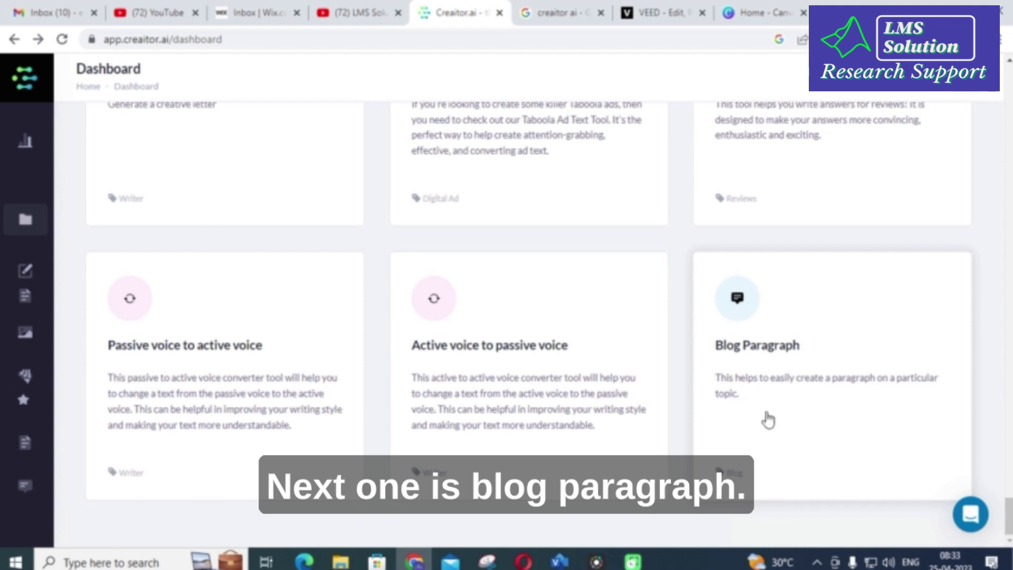
{"action": "scroll", "coordinate": [777, 396], "scroll_direction": "up", "scroll_amount": 4}
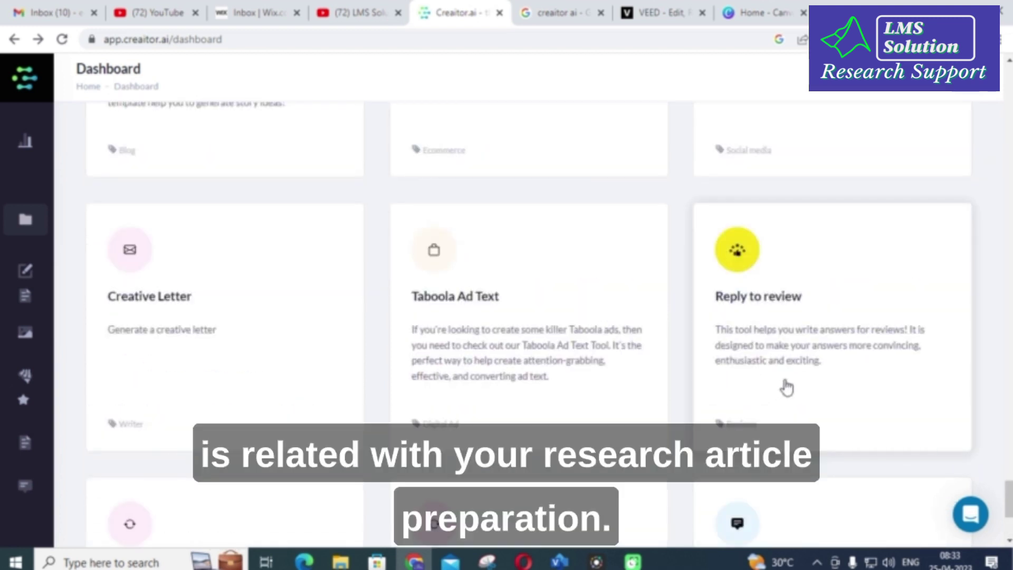
{"action": "scroll", "coordinate": [779, 390], "scroll_direction": "up", "scroll_amount": 7}
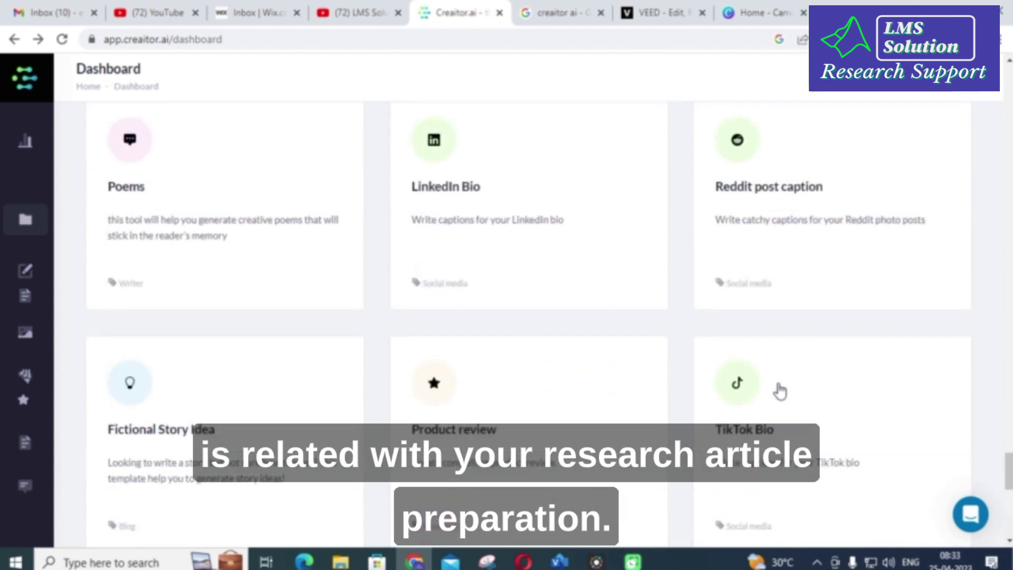
{"action": "scroll", "coordinate": [779, 390], "scroll_direction": "up", "scroll_amount": 12}
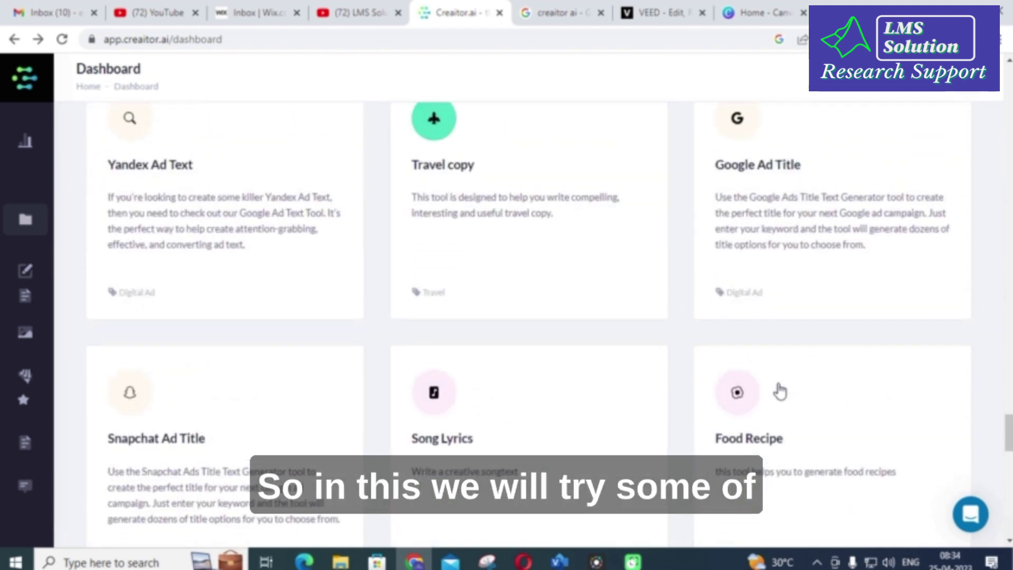
{"action": "scroll", "coordinate": [779, 390], "scroll_direction": "up", "scroll_amount": 11}
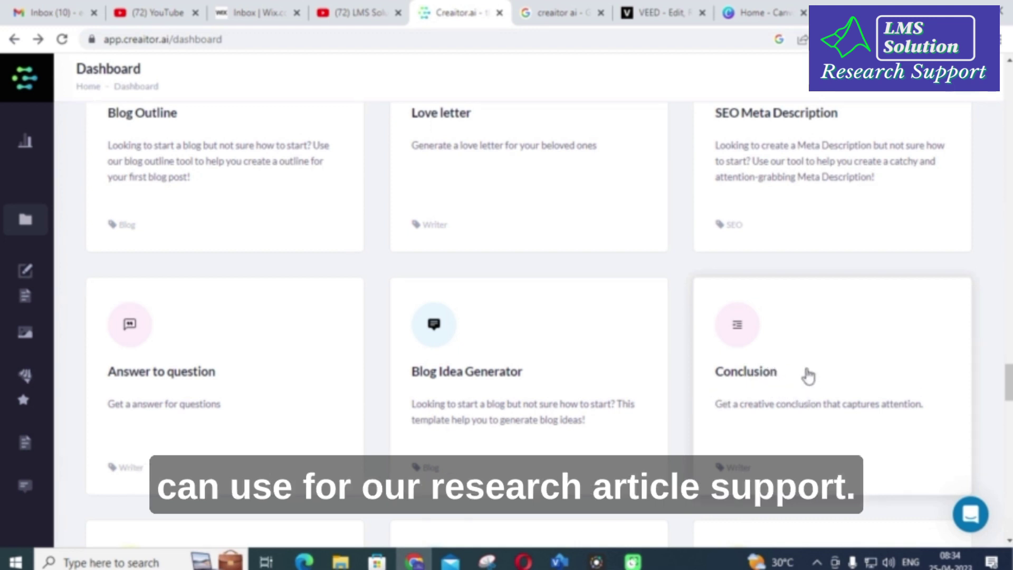
{"action": "scroll", "coordinate": [771, 327], "scroll_direction": "down", "scroll_amount": 1}
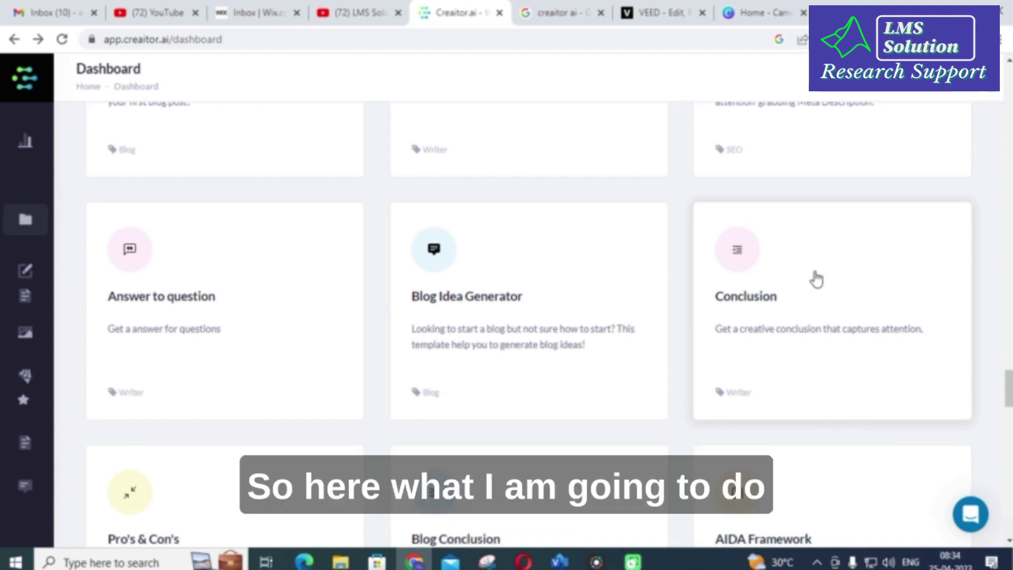
- Open the Conclusion tool and focus its 'Write 3-4 Sentences' box
{"action": "left_click", "coordinate": [732, 253]}
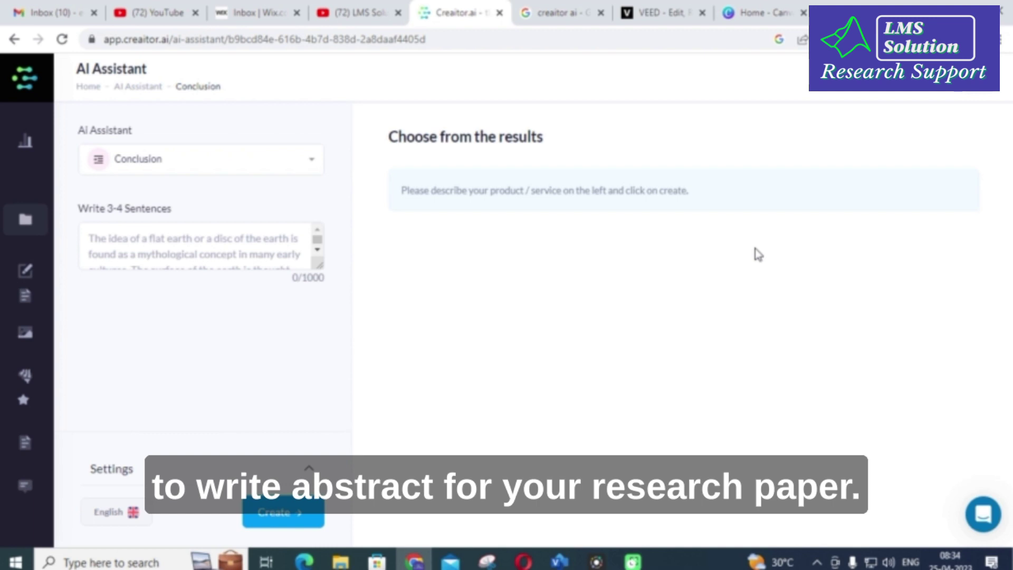
{"action": "left_click", "coordinate": [211, 249]}
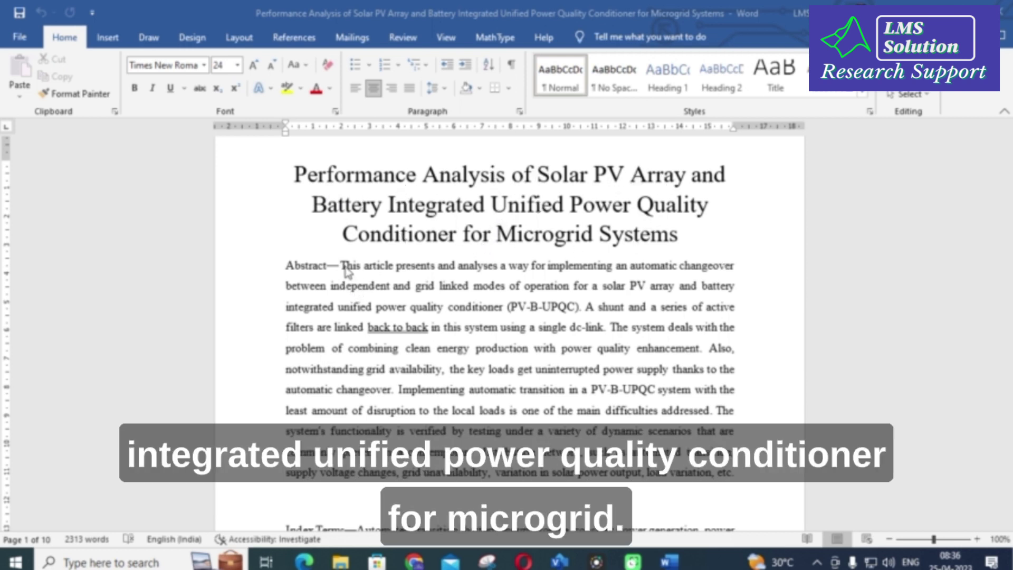
- Select the solar PV paper's abstract in Word, then return to the Creaitor.ai page
{"action": "left_click_drag", "start_coordinate": [352, 269], "coordinate": [719, 497]}
{"action": "key", "text": "ctrl+c"}
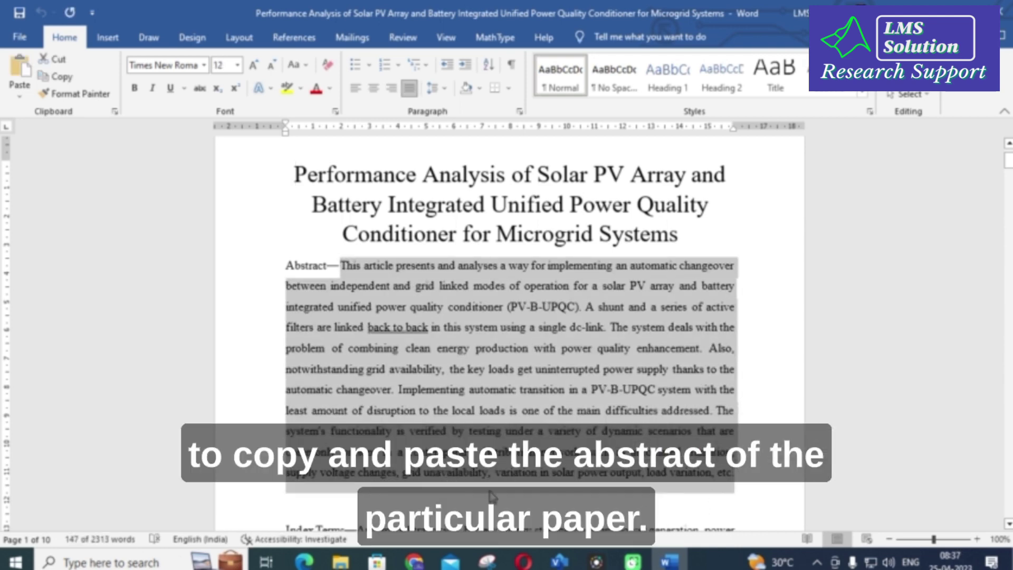
{"action": "left_click", "coordinate": [414, 562]}
- Paste the abstract into the Conclusion tool and generate conclusions of 108, 99 and 121 words
{"action": "left_click", "coordinate": [123, 239]}
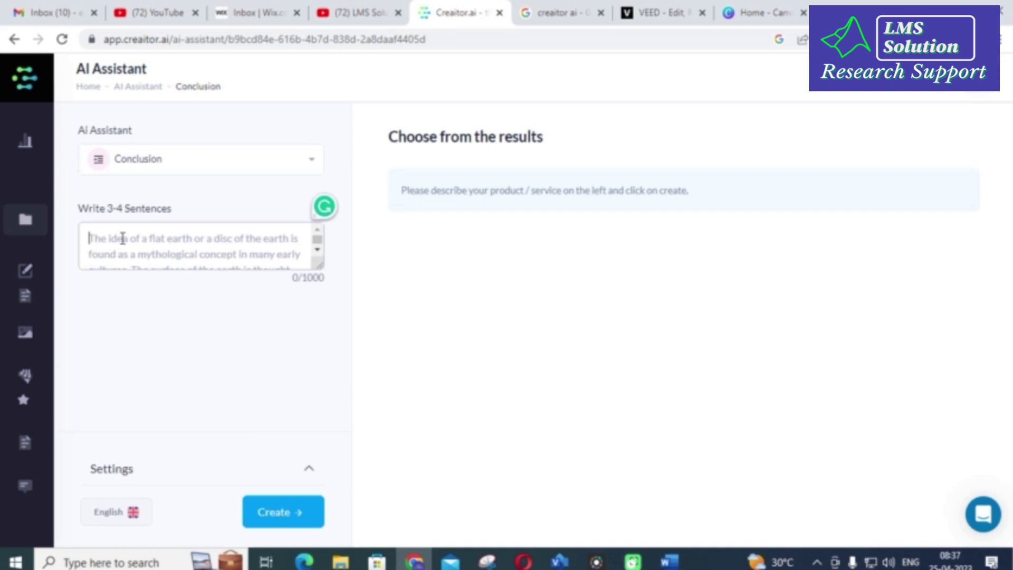
{"action": "key", "text": "ctrl+v"}
{"action": "left_click", "coordinate": [268, 523]}
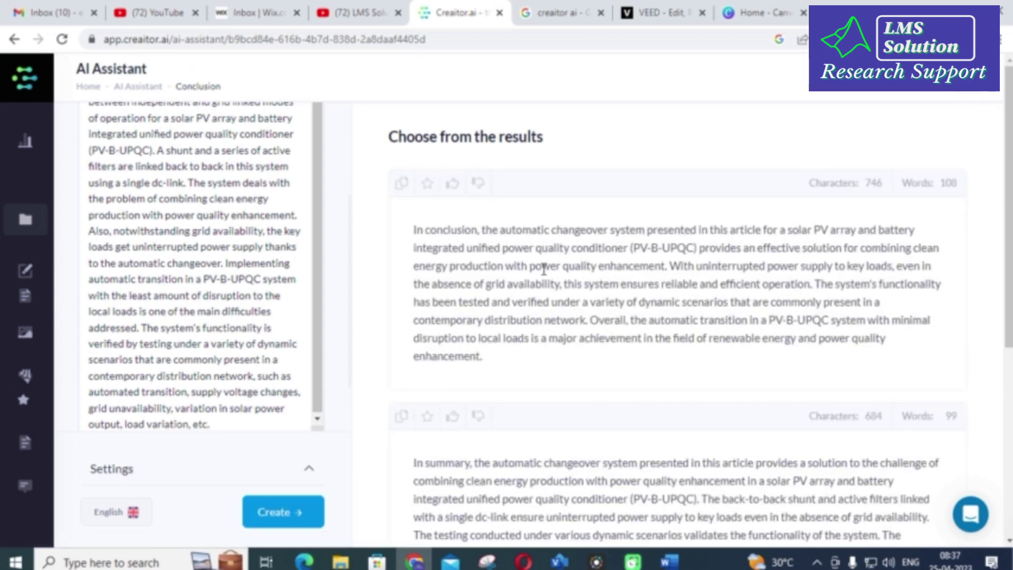
{"action": "scroll", "coordinate": [514, 266], "scroll_direction": "down", "scroll_amount": 4}
{"action": "scroll", "coordinate": [507, 265], "scroll_direction": "up", "scroll_amount": 4}
{"action": "scroll", "coordinate": [501, 269], "scroll_direction": "down", "scroll_amount": 2}
{"action": "scroll", "coordinate": [501, 270], "scroll_direction": "up", "scroll_amount": 3}
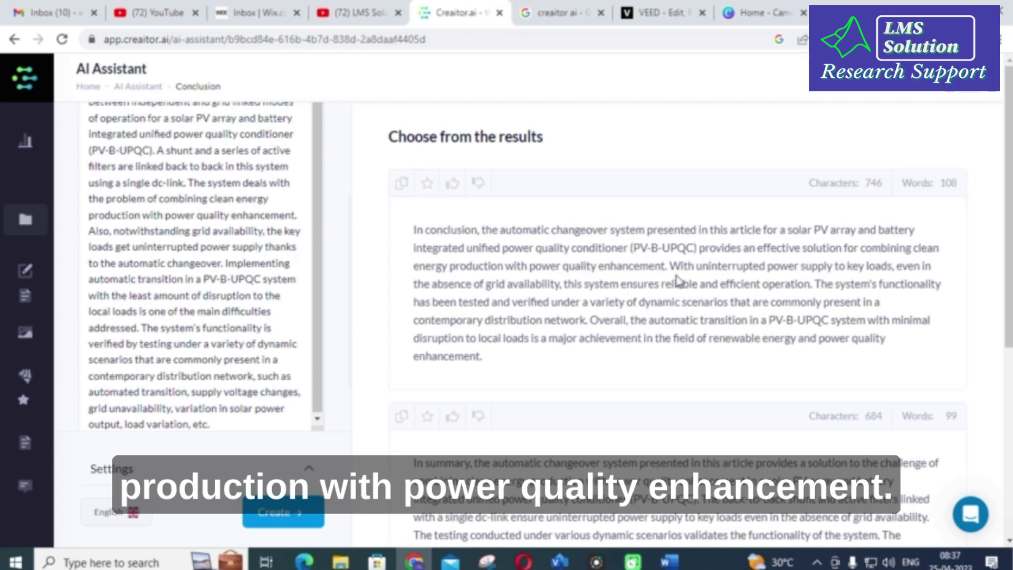
{"action": "scroll", "coordinate": [660, 275], "scroll_direction": "down", "scroll_amount": 3}
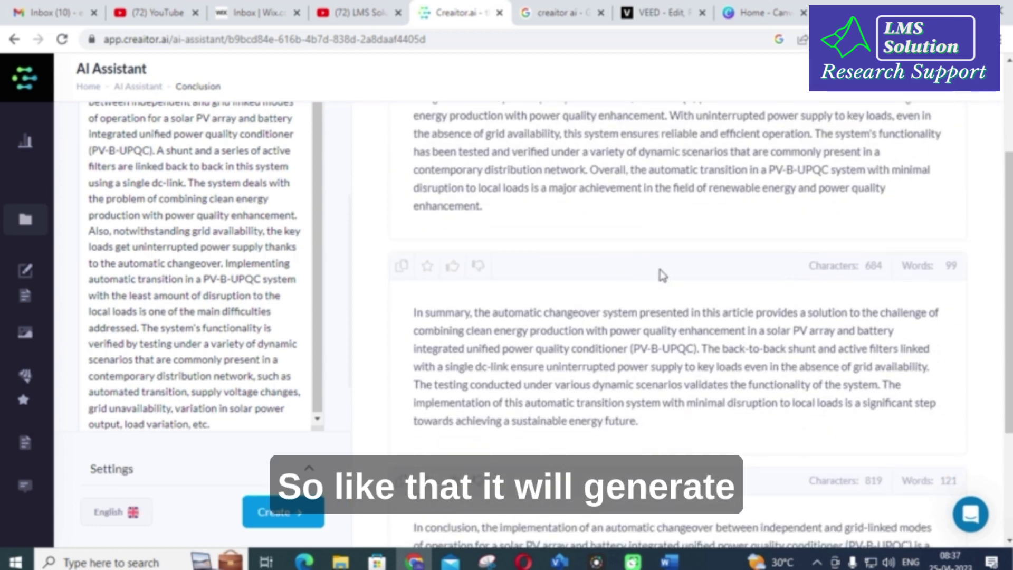
{"action": "scroll", "coordinate": [663, 274], "scroll_direction": "up", "scroll_amount": 3}
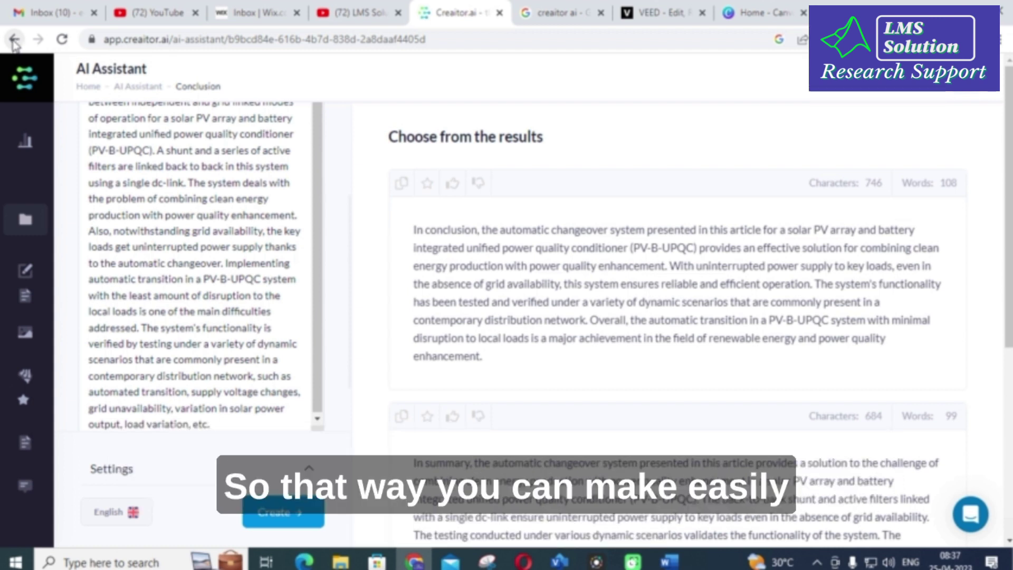
- Go back to the dashboard and open the 'Passive voice to active voice' card
{"action": "left_click", "coordinate": [14, 41]}
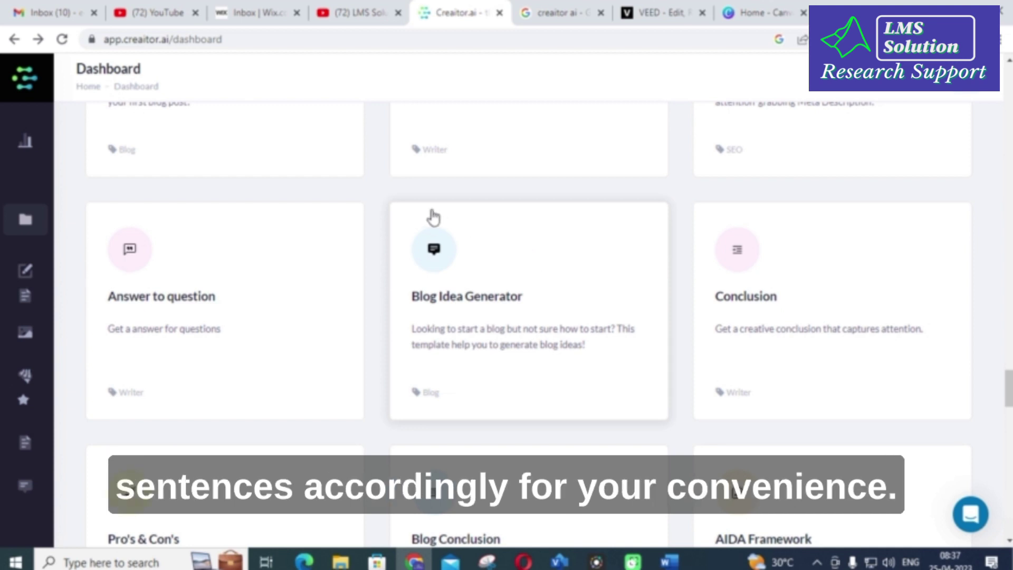
{"action": "scroll", "coordinate": [377, 250], "scroll_direction": "down", "scroll_amount": 9}
{"action": "scroll", "coordinate": [356, 261], "scroll_direction": "down", "scroll_amount": 7}
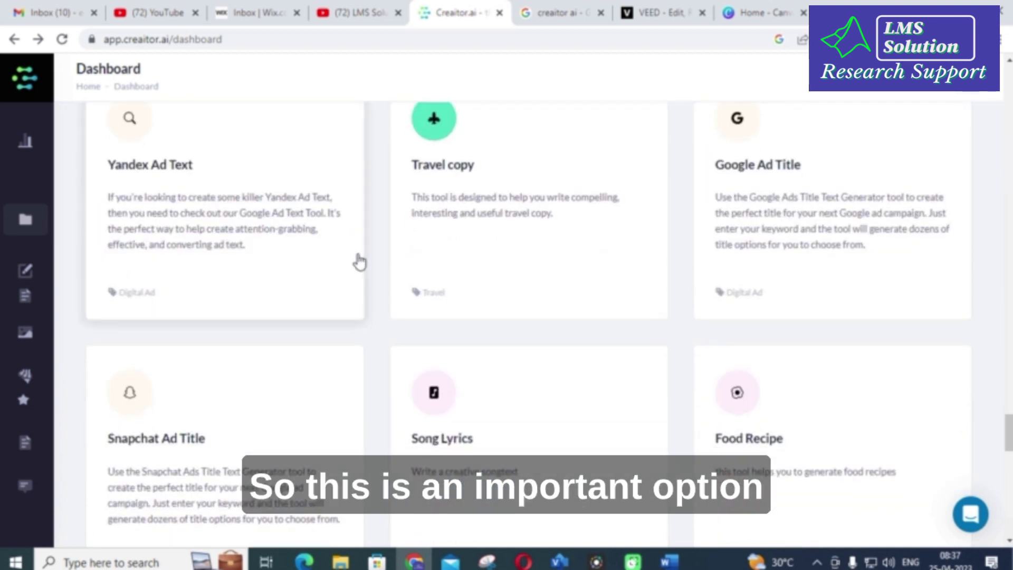
{"action": "scroll", "coordinate": [353, 273], "scroll_direction": "down", "scroll_amount": 8}
{"action": "scroll", "coordinate": [348, 272], "scroll_direction": "down", "scroll_amount": 12}
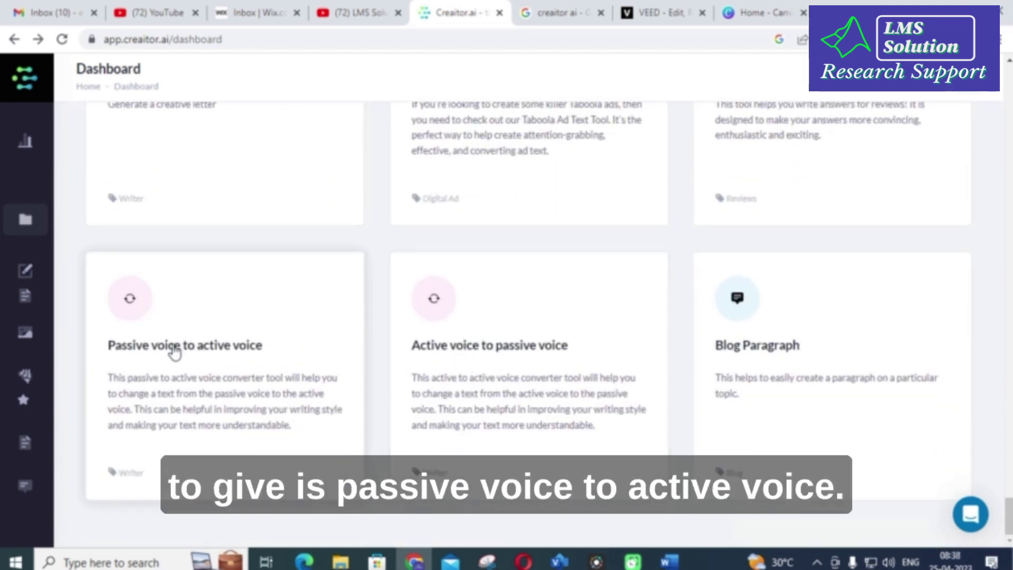
{"action": "left_click", "coordinate": [117, 344]}
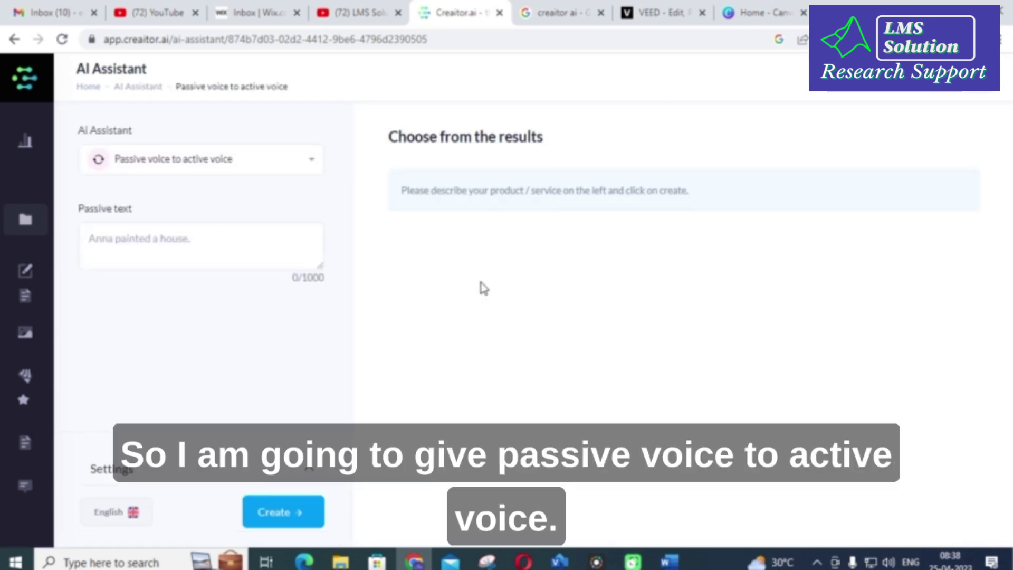
- Paste the photovoltaic-system sentence, generate its active-voice versions, then return to the dashboard
{"action": "left_click", "coordinate": [127, 243]}
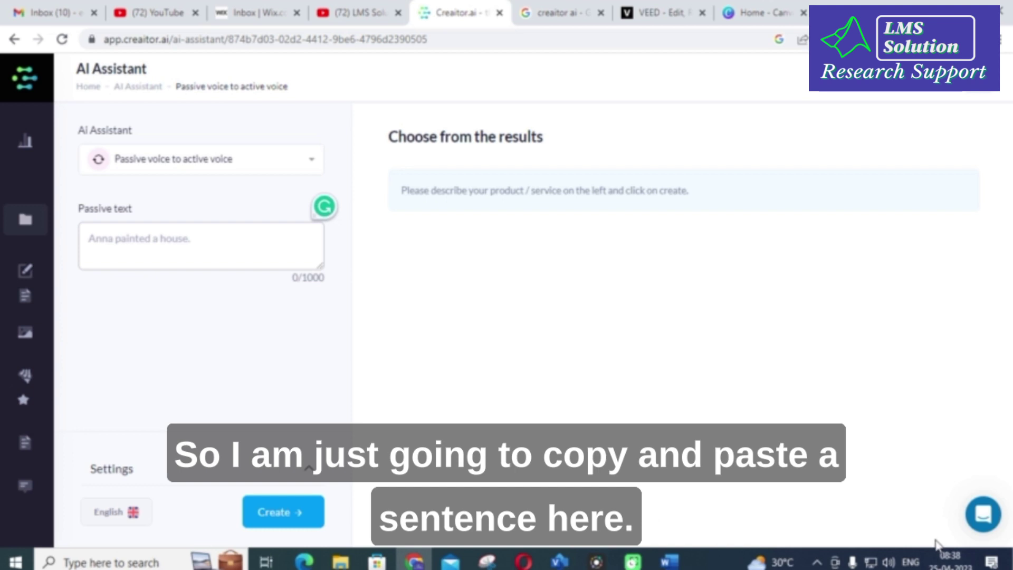
{"action": "type", "text": "A photovoltaic system, also PV system or solar power system, is an electric power system designed to supply usable solar power by means of photovoltaics."}
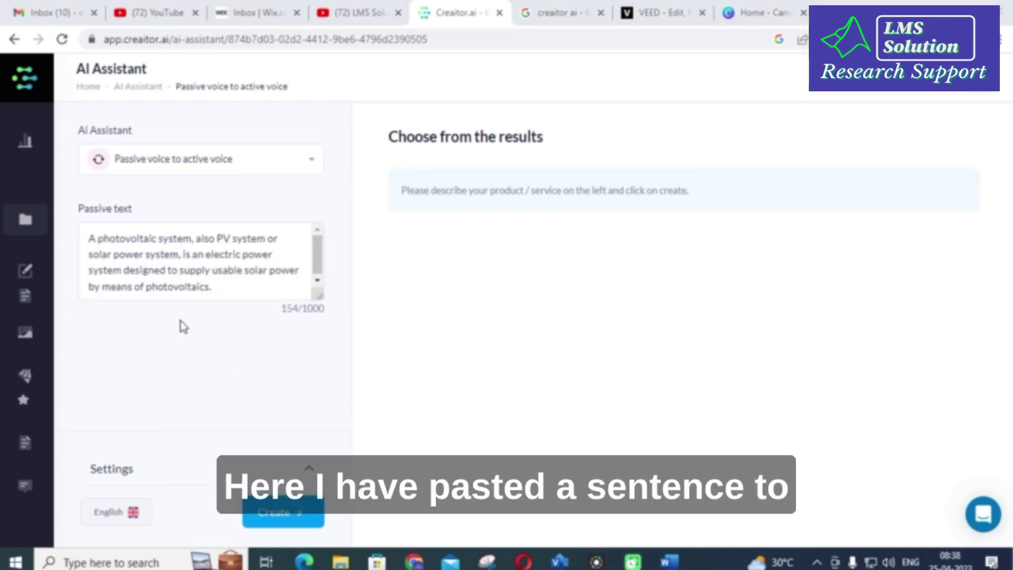
{"action": "left_click", "coordinate": [284, 514]}
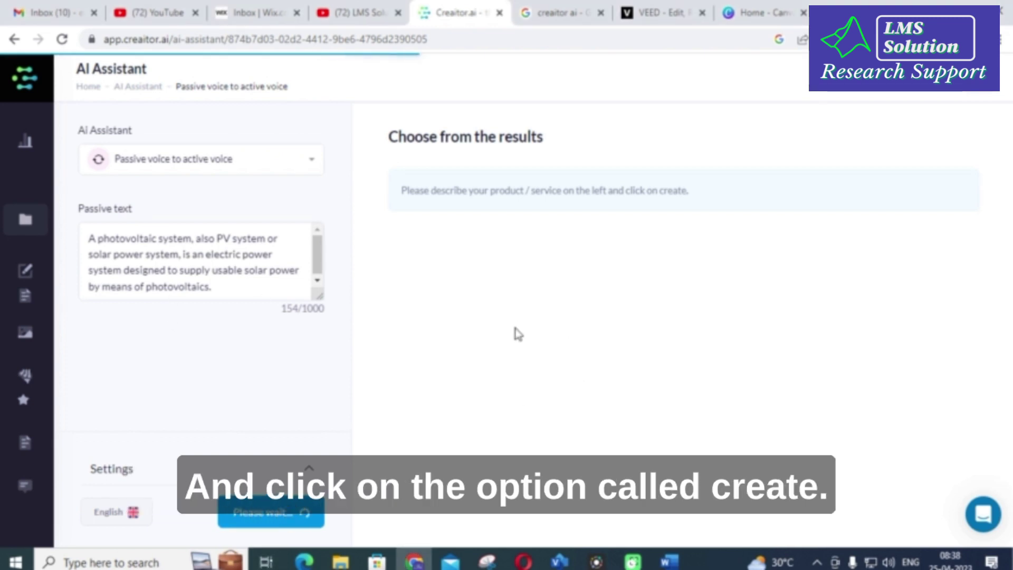
{"action": "scroll", "coordinate": [491, 332], "scroll_direction": "down", "scroll_amount": 1}
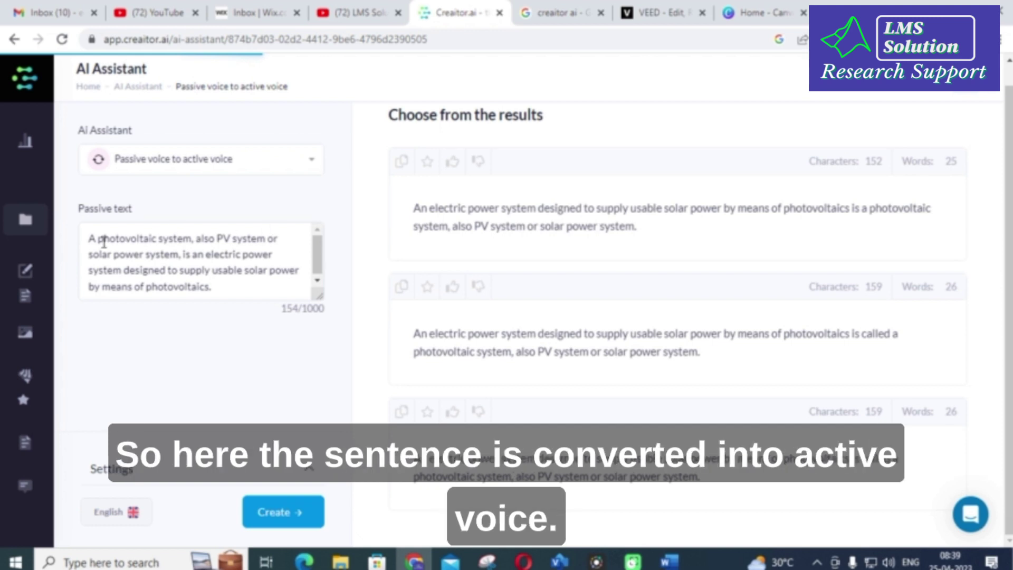
{"action": "left_click_drag", "start_coordinate": [90, 240], "coordinate": [225, 299]}
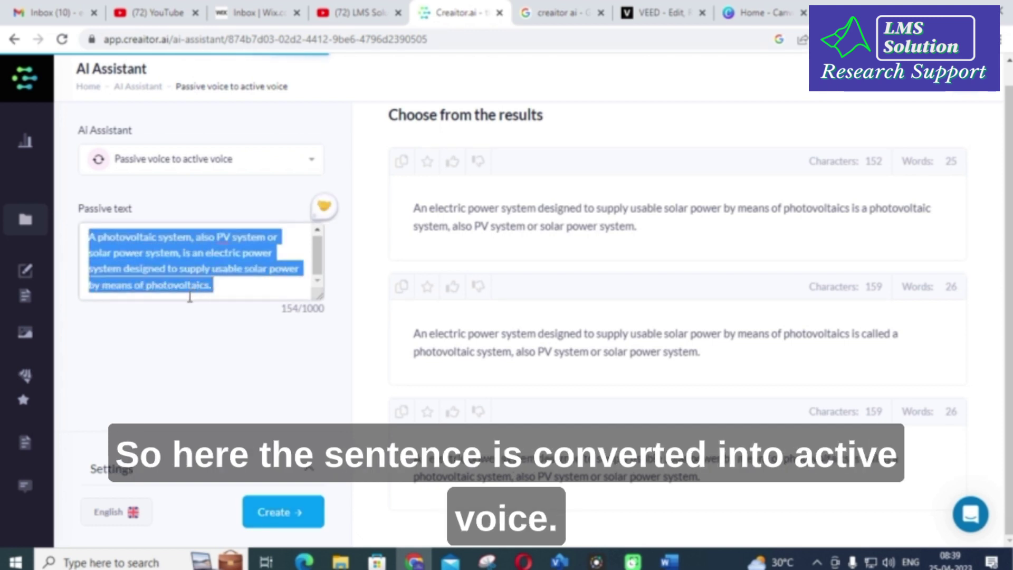
{"action": "scroll", "coordinate": [471, 276], "scroll_direction": "up", "scroll_amount": 1}
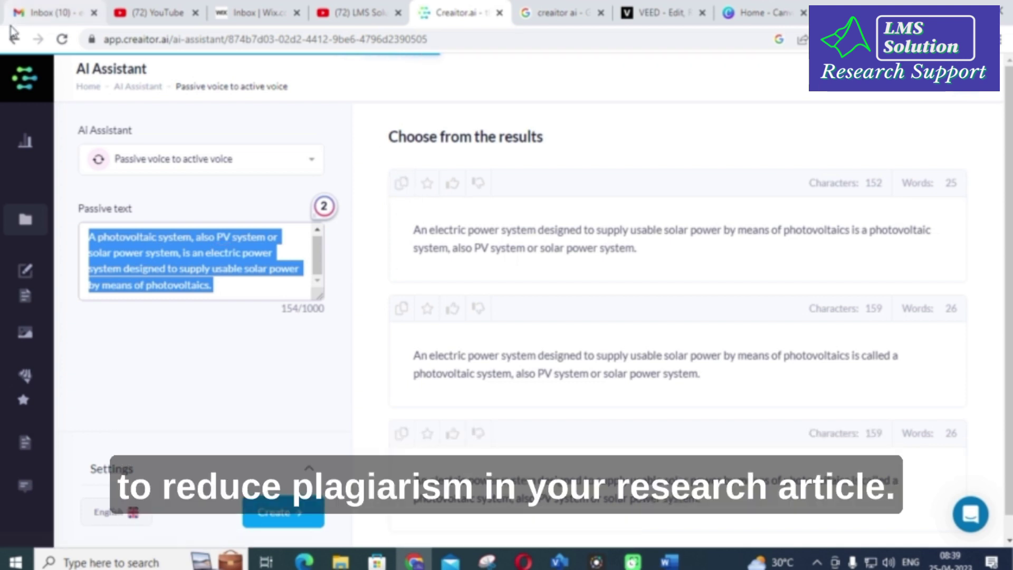
{"action": "left_click", "coordinate": [15, 41]}
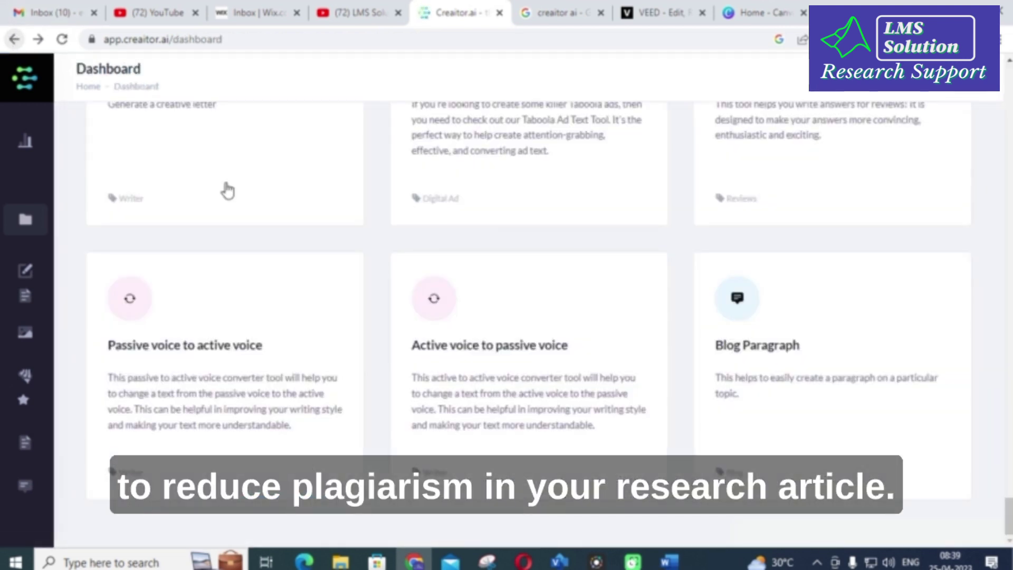
- Scroll the dashboard back up and open the Paraphrase Content card
{"action": "scroll", "coordinate": [645, 415], "scroll_direction": "down", "scroll_amount": 5}
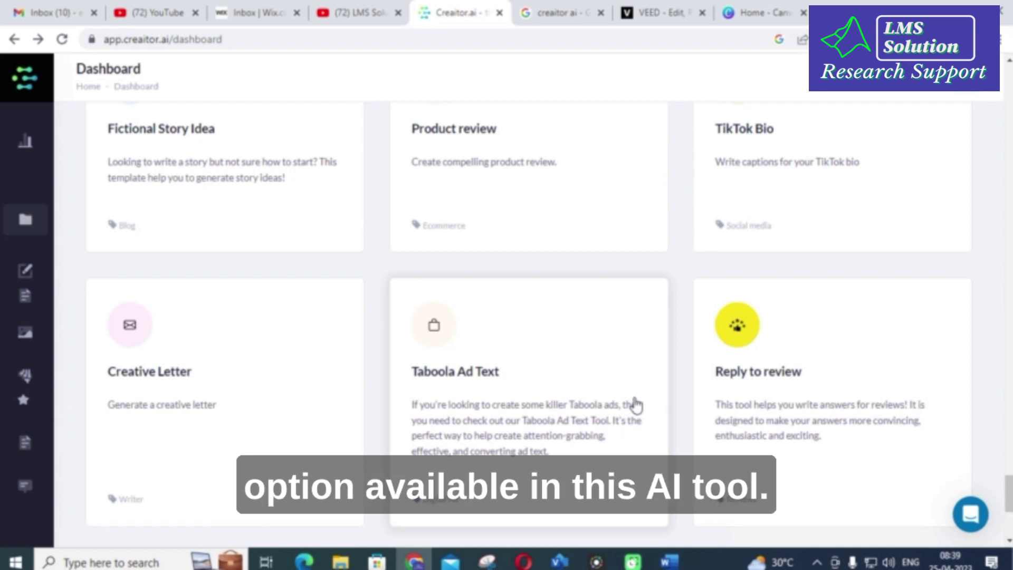
{"action": "scroll", "coordinate": [607, 405], "scroll_direction": "up", "scroll_amount": 1}
{"action": "scroll", "coordinate": [606, 404], "scroll_direction": "up", "scroll_amount": 10}
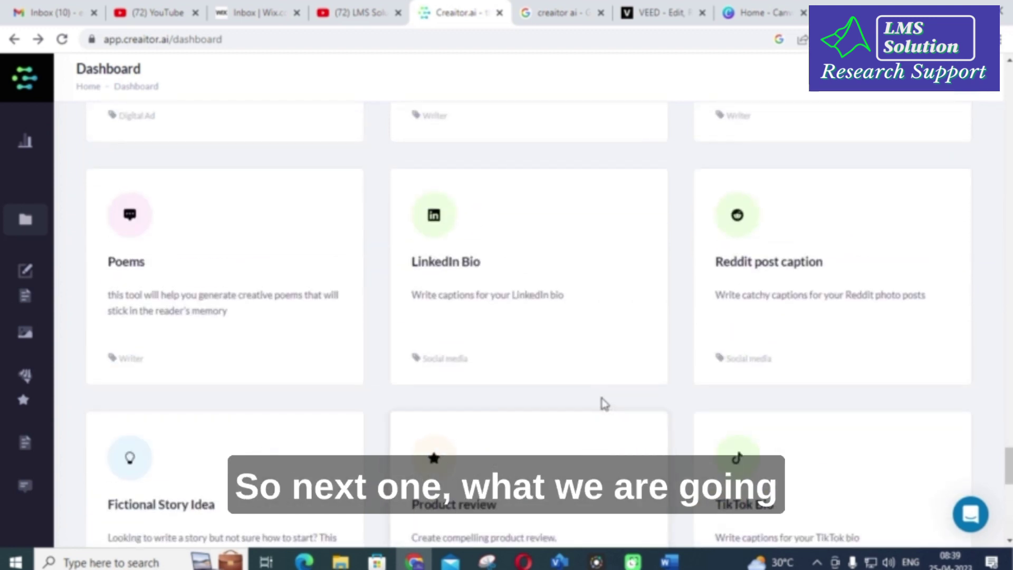
{"action": "scroll", "coordinate": [603, 405], "scroll_direction": "up", "scroll_amount": 10}
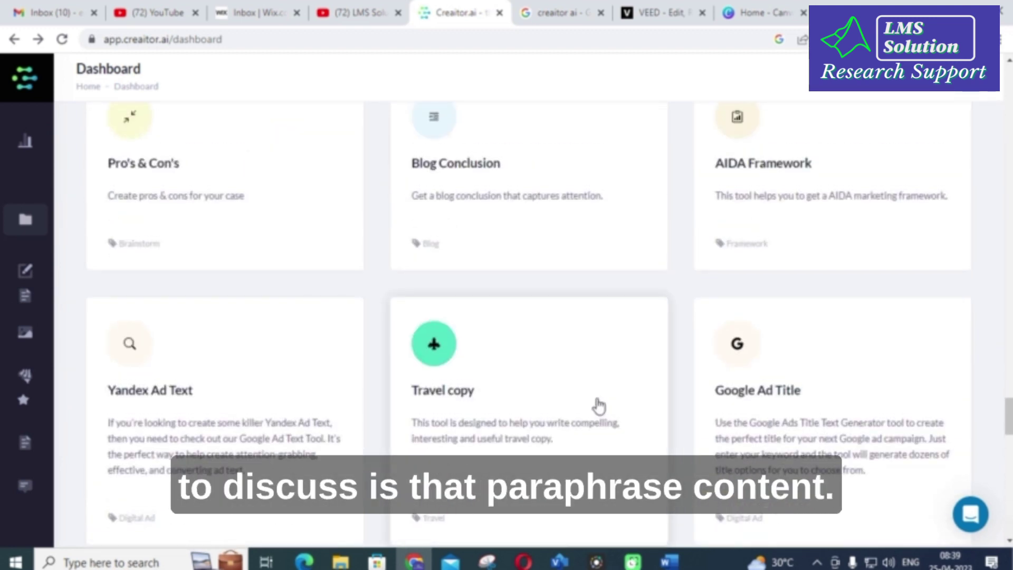
{"action": "scroll", "coordinate": [599, 405], "scroll_direction": "up", "scroll_amount": 5}
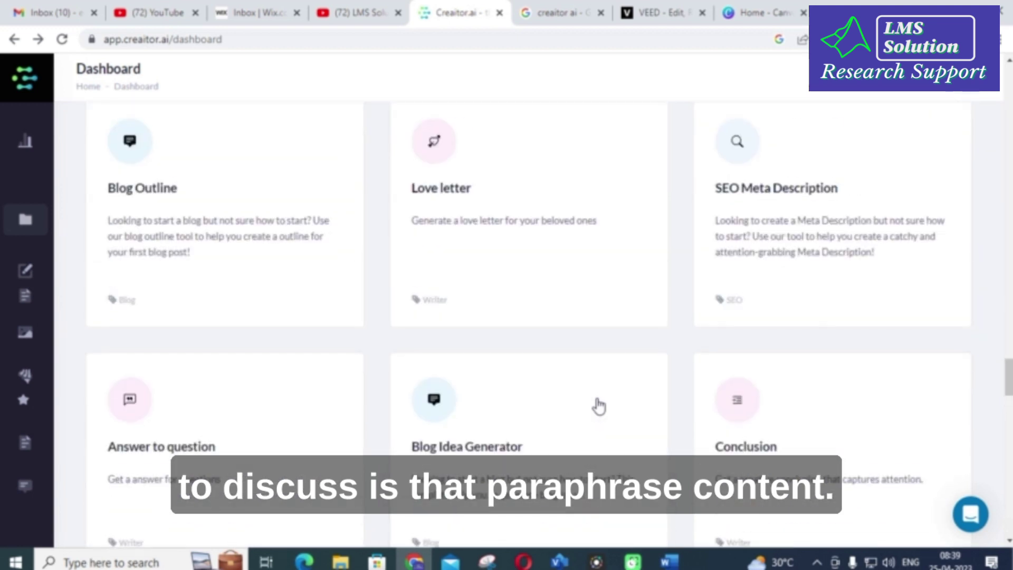
{"action": "scroll", "coordinate": [763, 410], "scroll_direction": "up", "scroll_amount": 4}
{"action": "scroll", "coordinate": [763, 411], "scroll_direction": "up", "scroll_amount": 10}
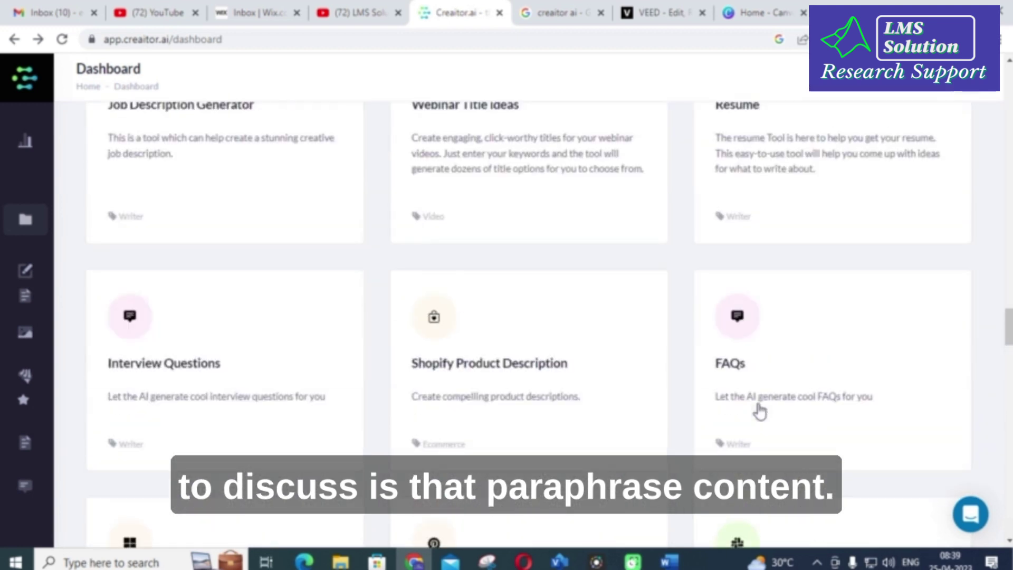
{"action": "scroll", "coordinate": [939, 533], "scroll_direction": "up", "scroll_amount": 5}
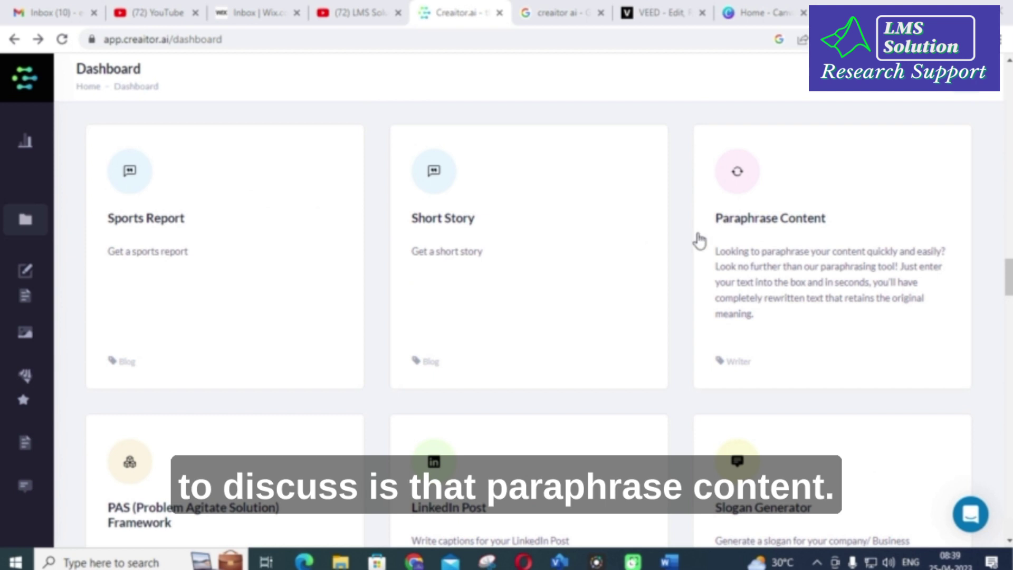
{"action": "left_click", "coordinate": [745, 222]}
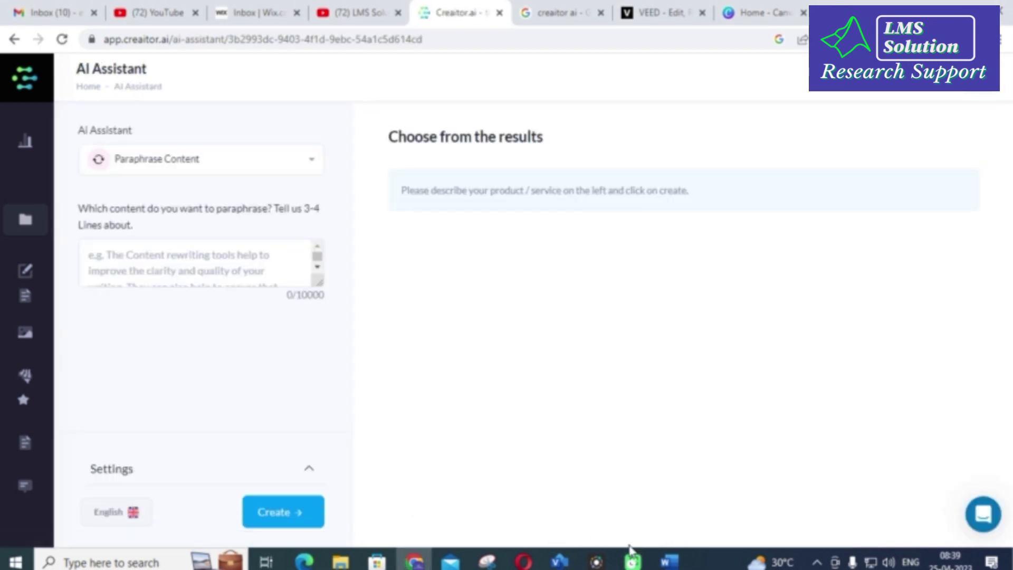
- Copy the paragraph on PV system price decline from the BASICS OF PV Word document
{"action": "mouse_move", "coordinate": [669, 562]}
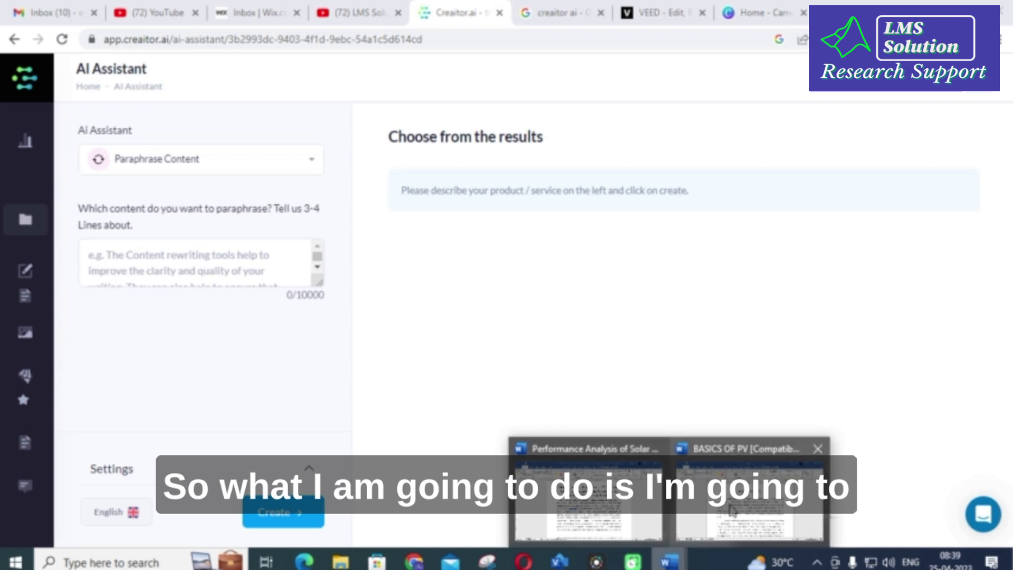
{"action": "left_click", "coordinate": [749, 501]}
{"action": "scroll", "coordinate": [353, 262], "scroll_direction": "down", "scroll_amount": 5}
{"action": "scroll", "coordinate": [353, 263], "scroll_direction": "down", "scroll_amount": 2}
{"action": "left_click_drag", "start_coordinate": [312, 331], "coordinate": [321, 474]}
{"action": "key", "text": "ctrl+c"}
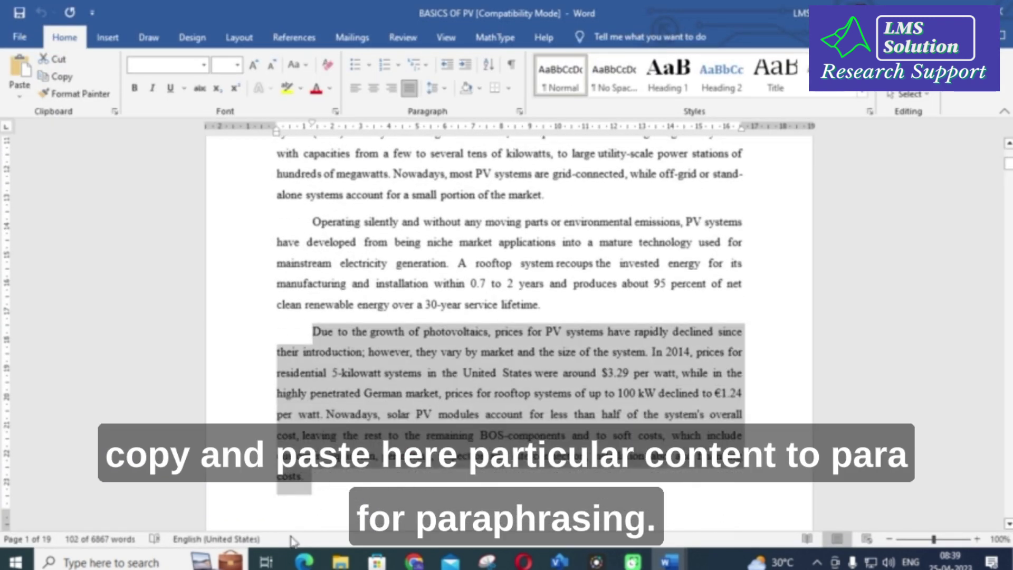
- Paste the paragraph into Paraphrase Content and generate three rewritten versions
{"action": "left_click", "coordinate": [415, 561]}
{"action": "left_click", "coordinate": [154, 250]}
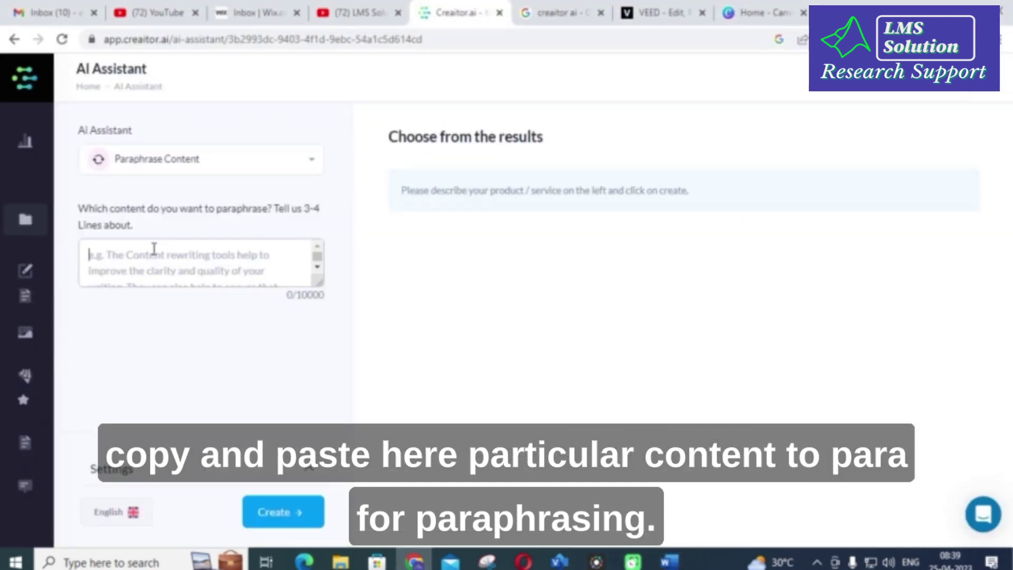
{"action": "key", "text": "ctrl+v"}
{"action": "left_click", "coordinate": [279, 513]}
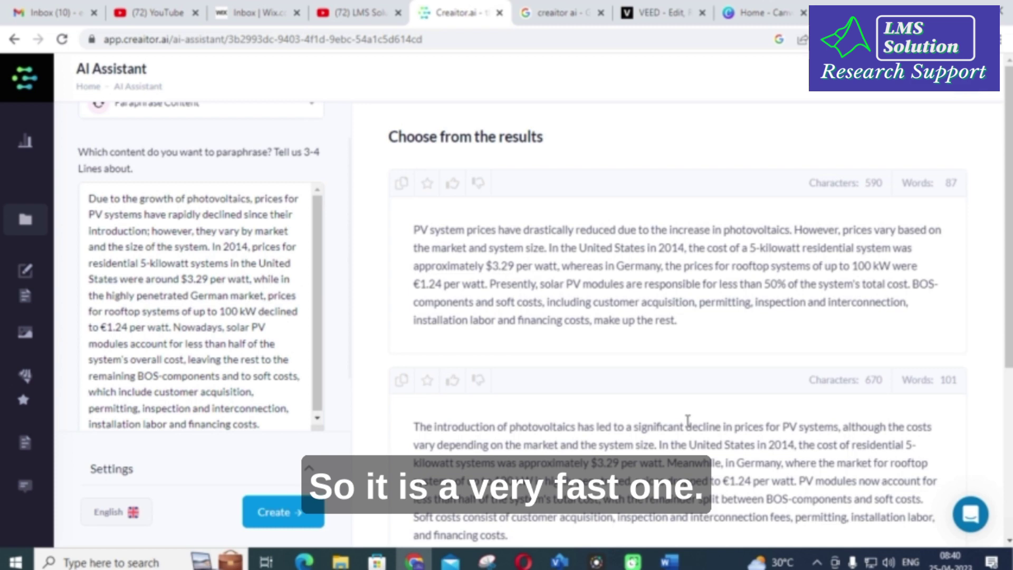
{"action": "scroll", "coordinate": [536, 353], "scroll_direction": "down", "scroll_amount": 1}
{"action": "scroll", "coordinate": [534, 340], "scroll_direction": "up", "scroll_amount": 1}
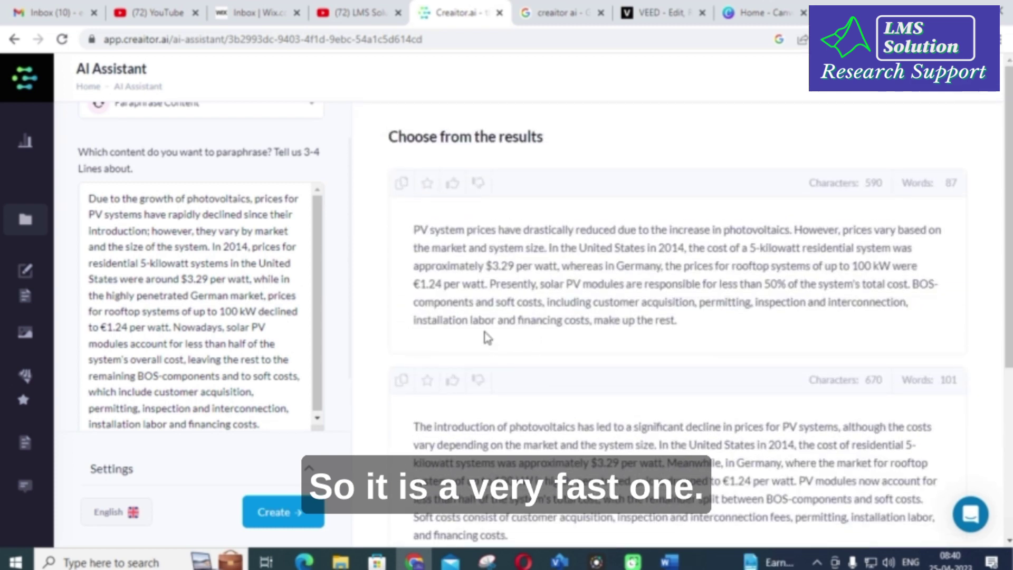
{"action": "scroll", "coordinate": [477, 358], "scroll_direction": "down", "scroll_amount": 5}
{"action": "scroll", "coordinate": [467, 364], "scroll_direction": "up", "scroll_amount": 5}
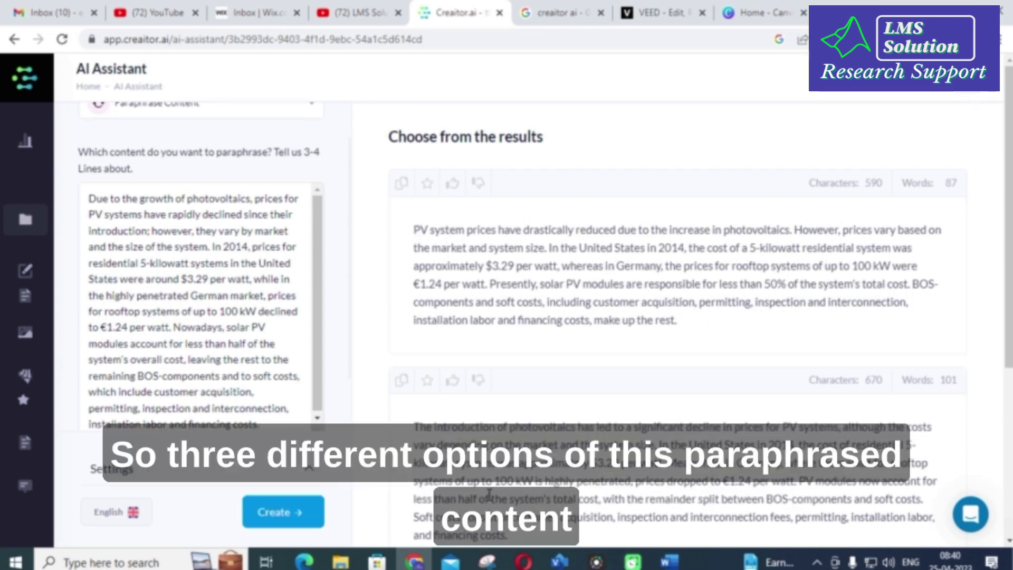
{"action": "scroll", "coordinate": [489, 493], "scroll_direction": "down", "scroll_amount": 4}
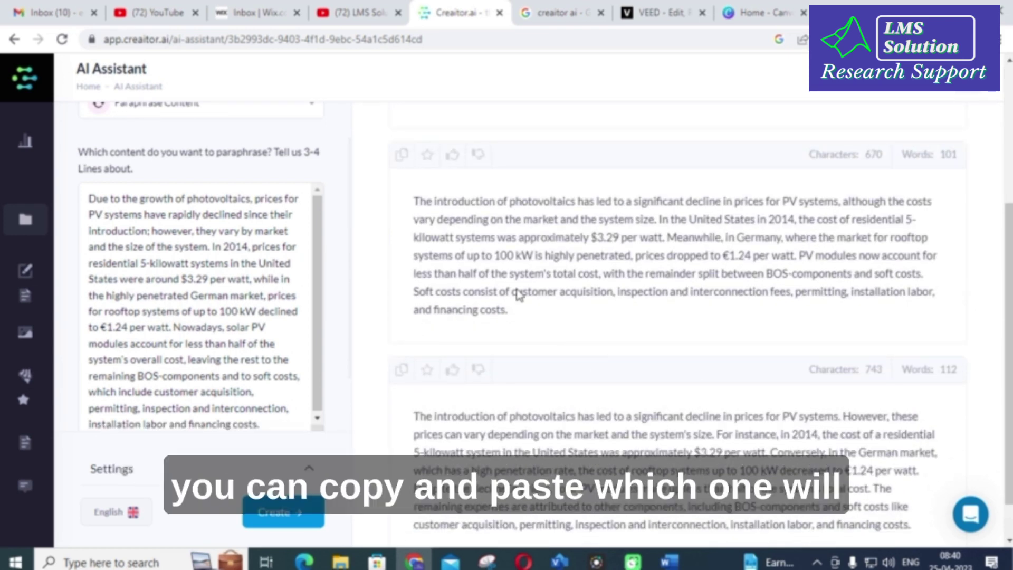
- Return to the tool dashboard and scroll to the Text Summarizer card
{"action": "left_click", "coordinate": [13, 41]}
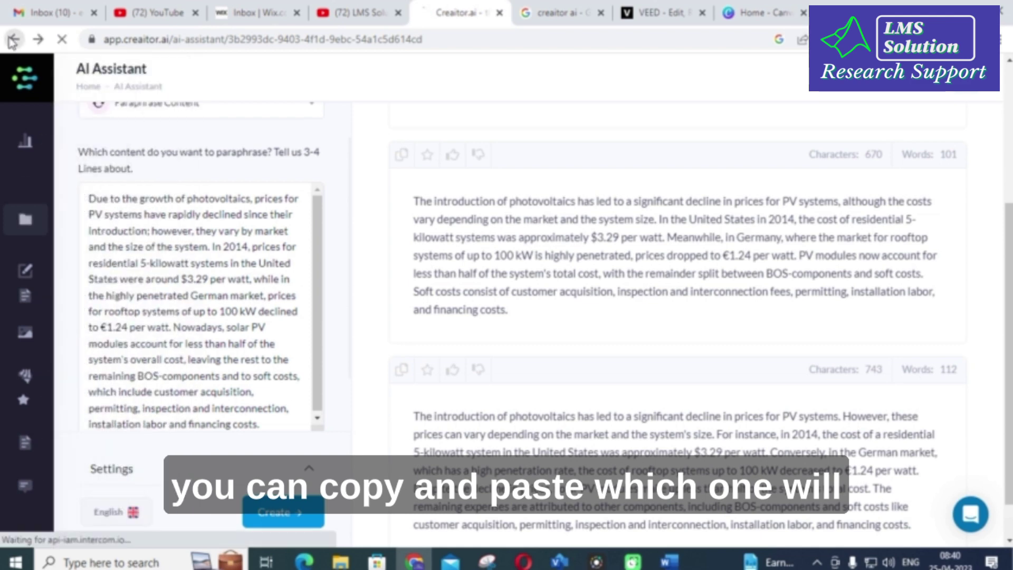
{"action": "scroll", "coordinate": [681, 355], "scroll_direction": "up", "scroll_amount": 10}
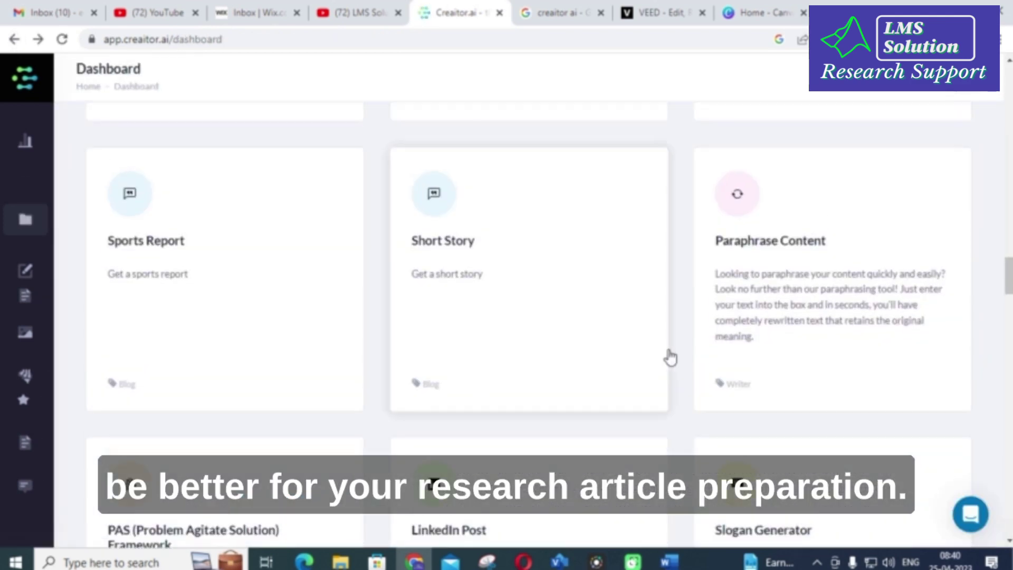
{"action": "scroll", "coordinate": [648, 369], "scroll_direction": "up", "scroll_amount": 5}
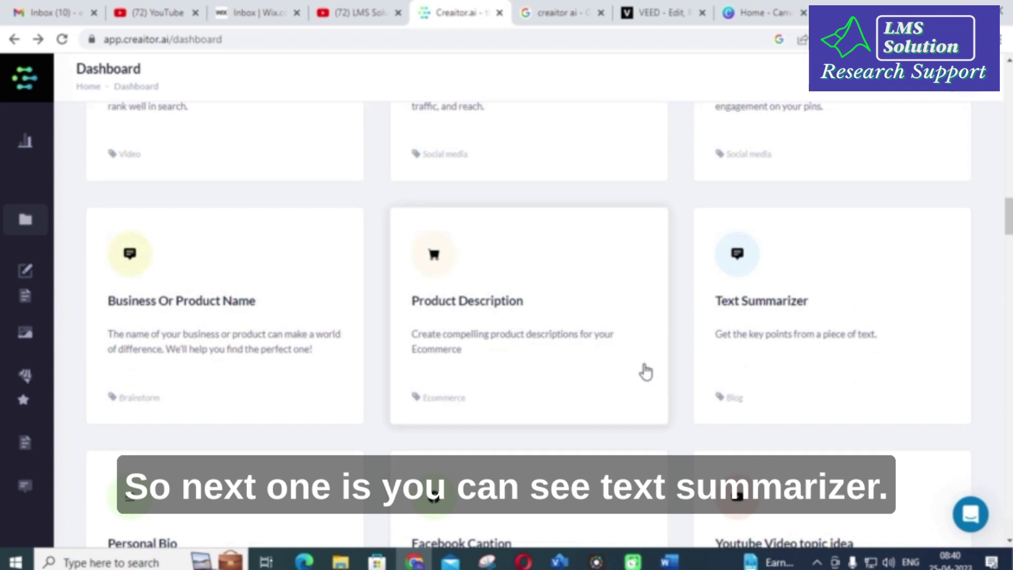
{"action": "scroll", "coordinate": [645, 370], "scroll_direction": "up", "scroll_amount": 3}
{"action": "scroll", "coordinate": [791, 372], "scroll_direction": "down", "scroll_amount": 2}
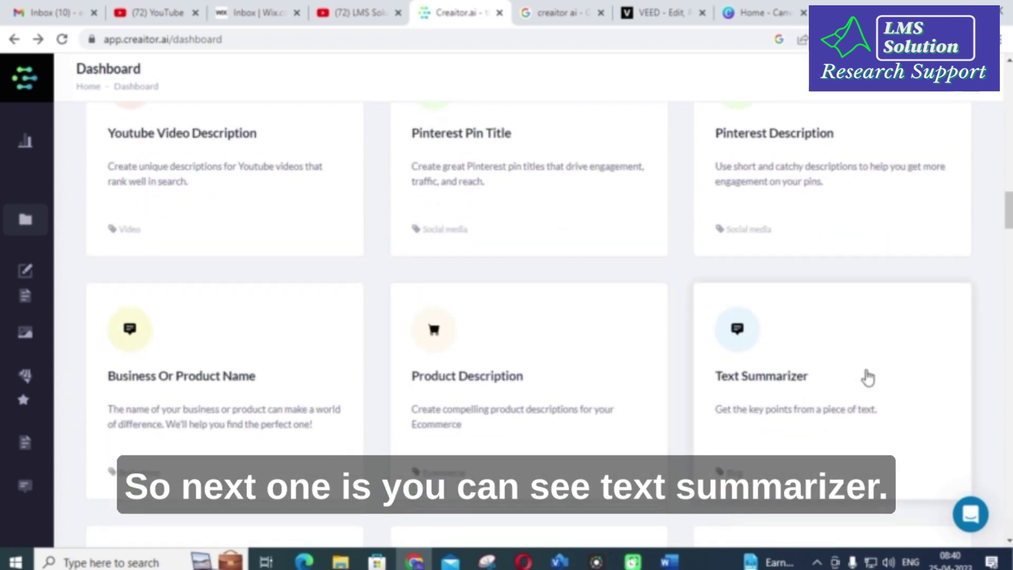
- Summarize the PV price paragraph with Text Summarizer into 65-, 77- and 67-word versions
{"action": "left_click", "coordinate": [747, 344]}
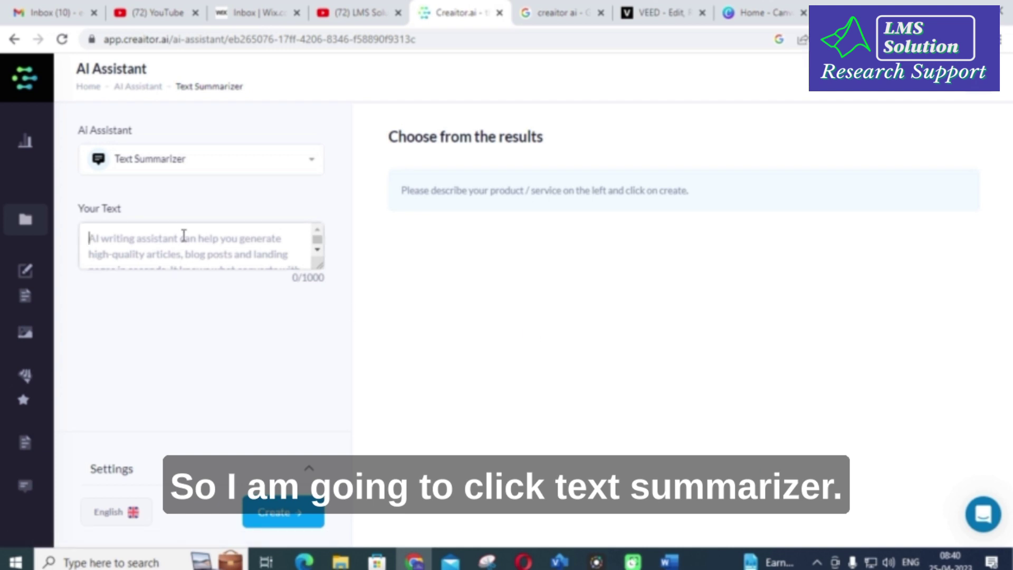
{"action": "key", "text": "ctrl+v"}
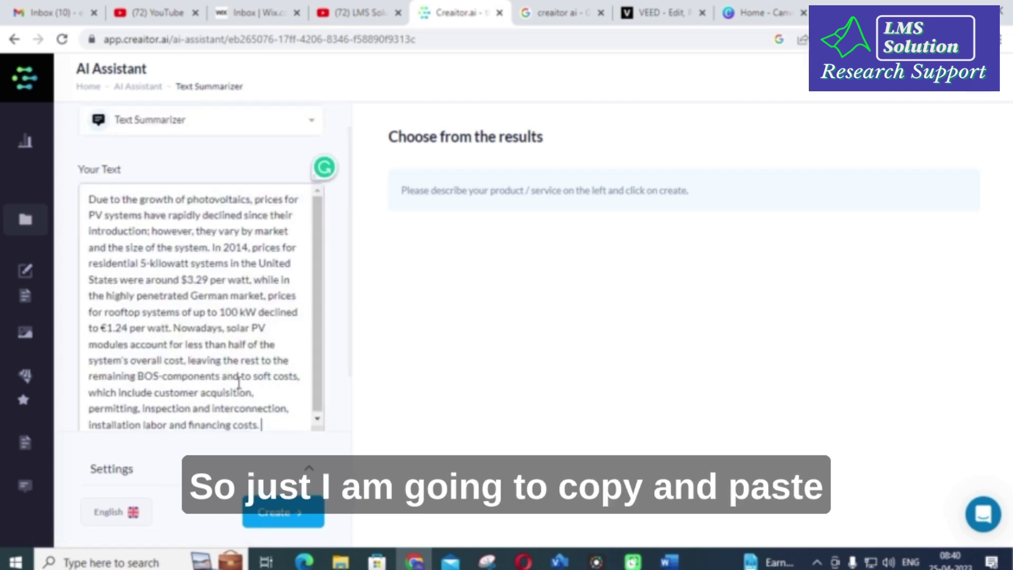
{"action": "left_click", "coordinate": [289, 507]}
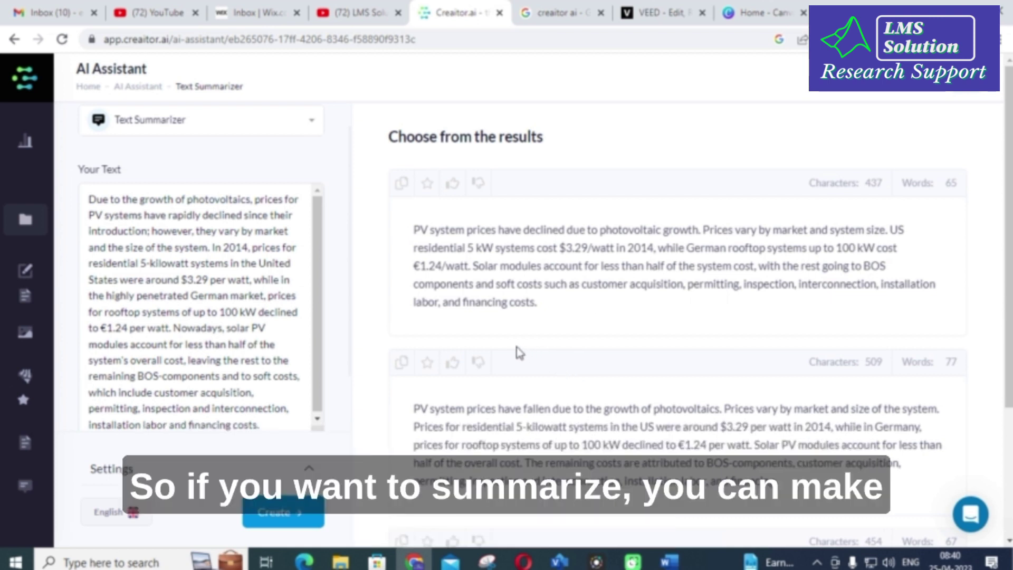
{"action": "left_click", "coordinate": [14, 40]}
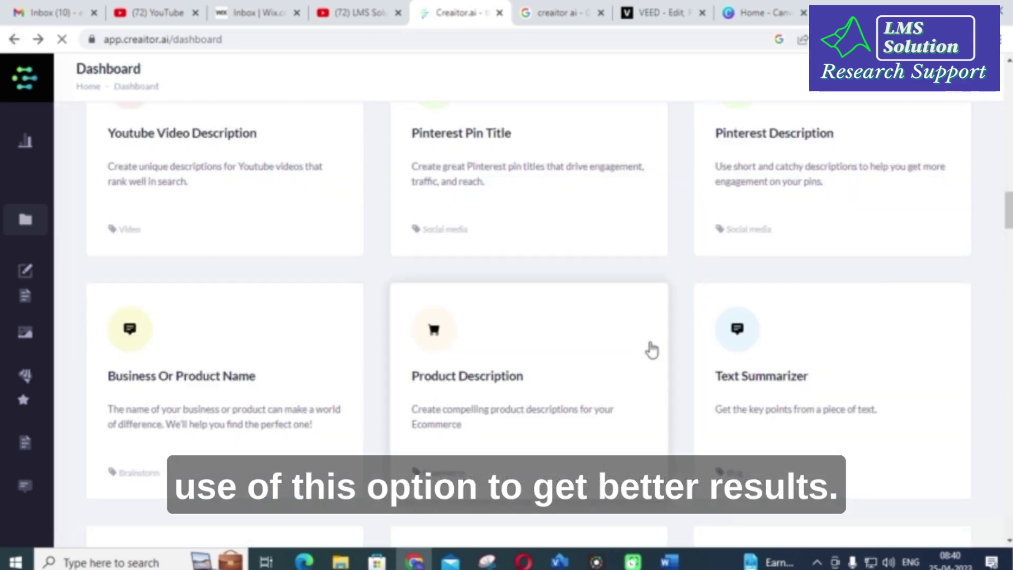
- Filter the dashboard to show only the Social media category tools
{"action": "scroll", "coordinate": [749, 301], "scroll_direction": "up", "scroll_amount": 4}
{"action": "scroll", "coordinate": [741, 305], "scroll_direction": "up", "scroll_amount": 10}
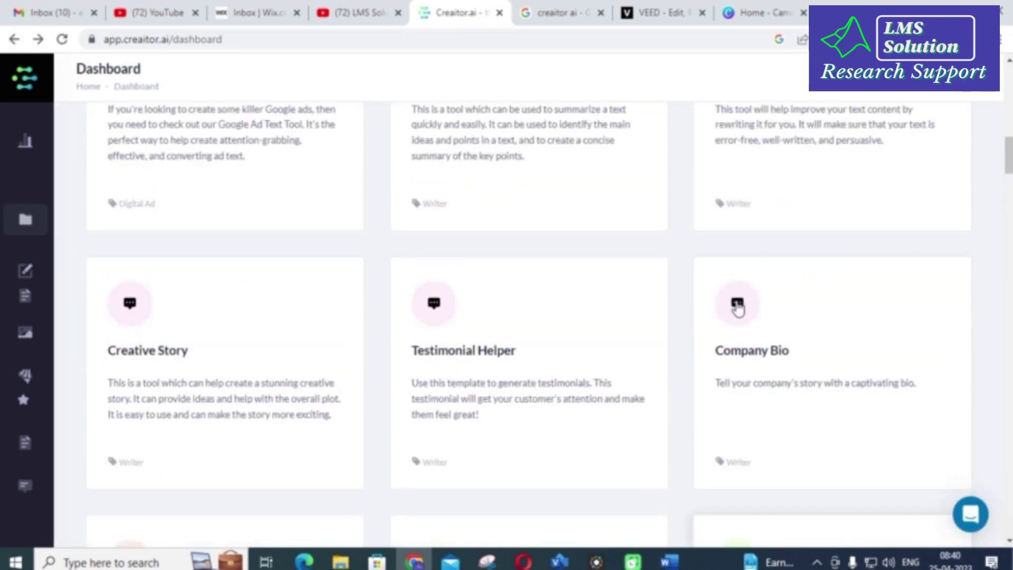
{"action": "scroll", "coordinate": [732, 312], "scroll_direction": "up", "scroll_amount": 8}
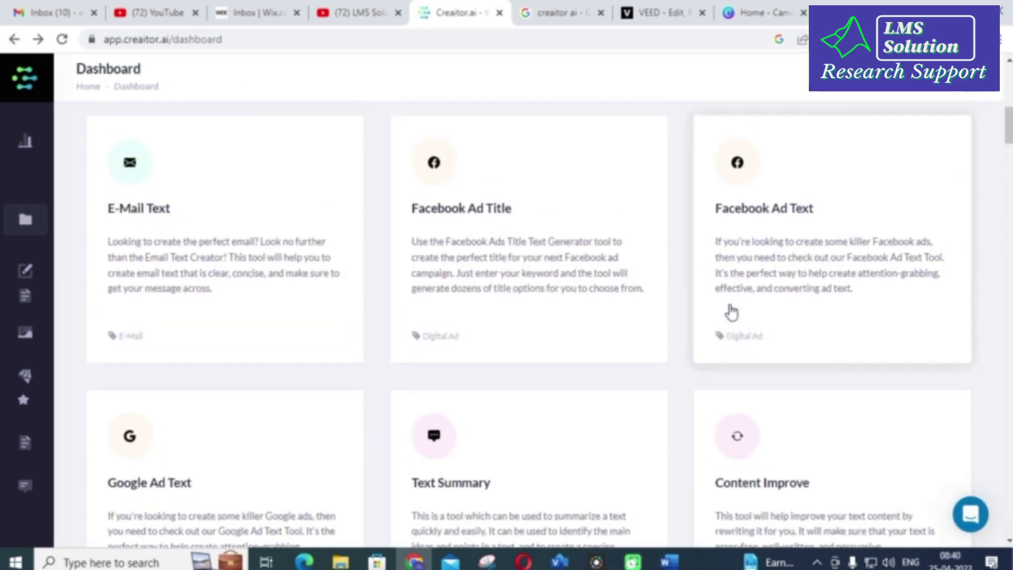
{"action": "scroll", "coordinate": [731, 313], "scroll_direction": "up", "scroll_amount": 4}
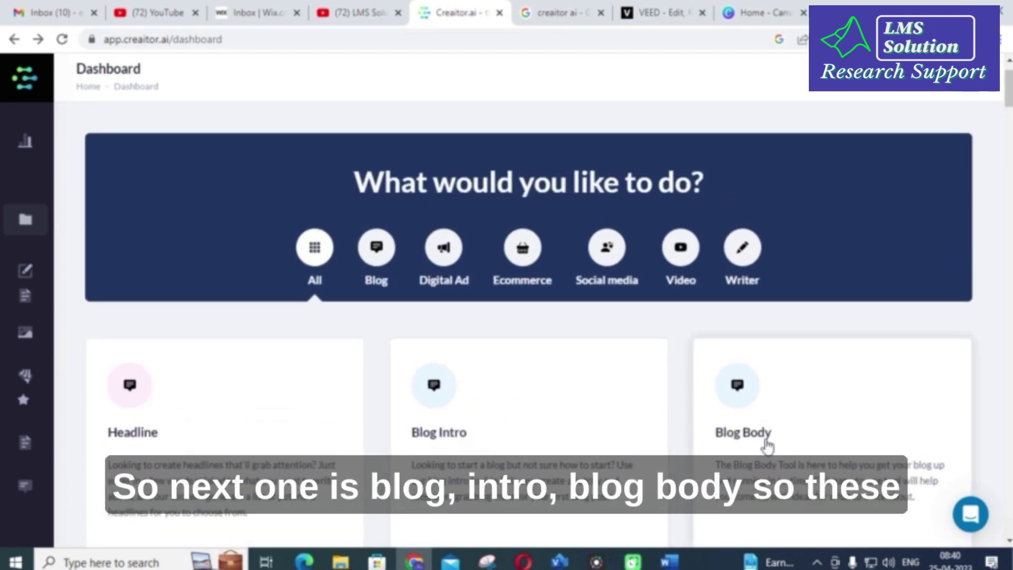
{"action": "scroll", "coordinate": [391, 343], "scroll_direction": "down", "scroll_amount": 3}
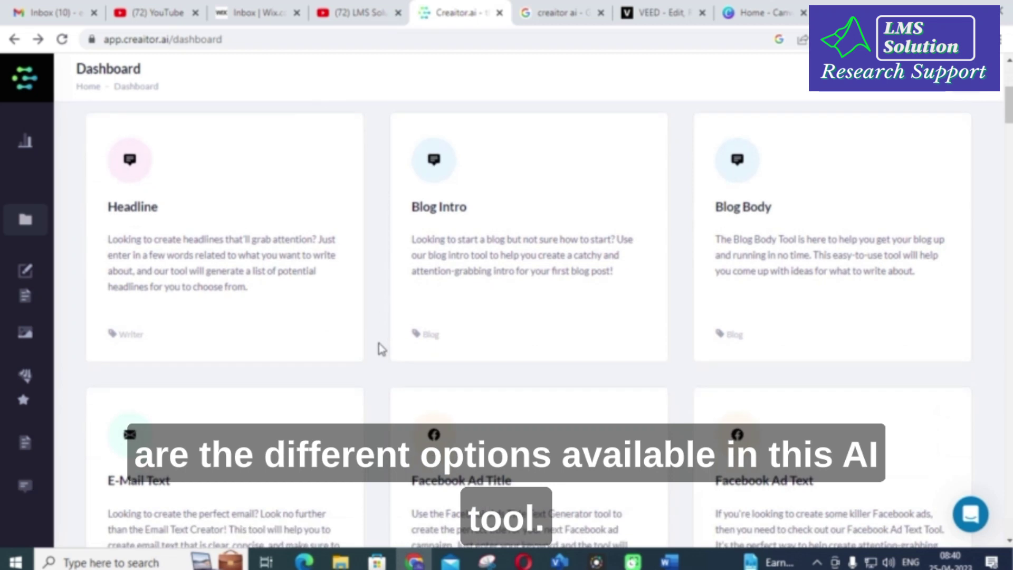
{"action": "scroll", "coordinate": [379, 346], "scroll_direction": "up", "scroll_amount": 2}
{"action": "left_click", "coordinate": [619, 181]}
- Review the Social media tool cards, then switch to the Ecommerce product description tools
{"action": "scroll", "coordinate": [345, 283], "scroll_direction": "down", "scroll_amount": 4}
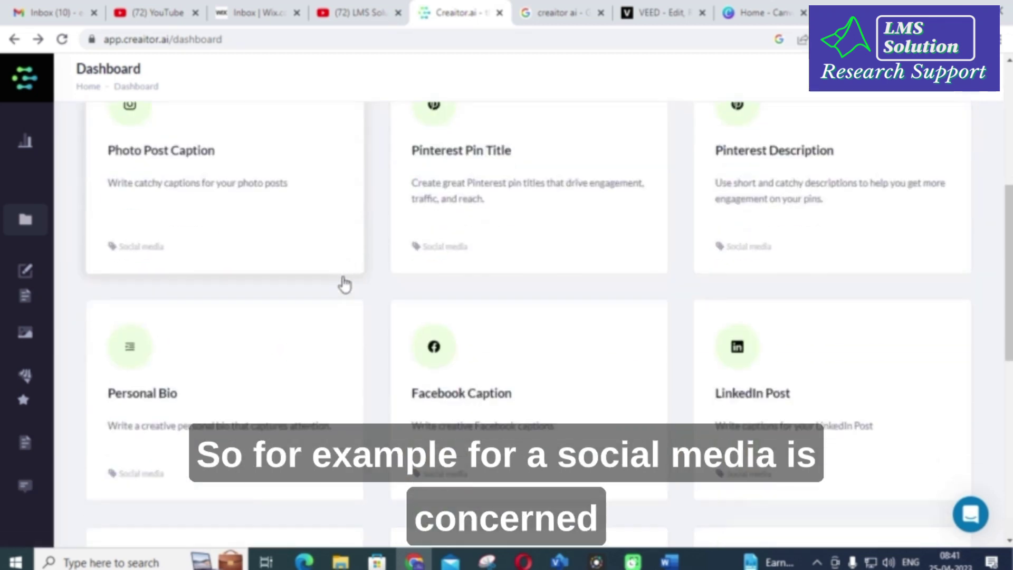
{"action": "scroll", "coordinate": [525, 268], "scroll_direction": "up", "scroll_amount": 2}
{"action": "scroll", "coordinate": [525, 267], "scroll_direction": "up", "scroll_amount": 1}
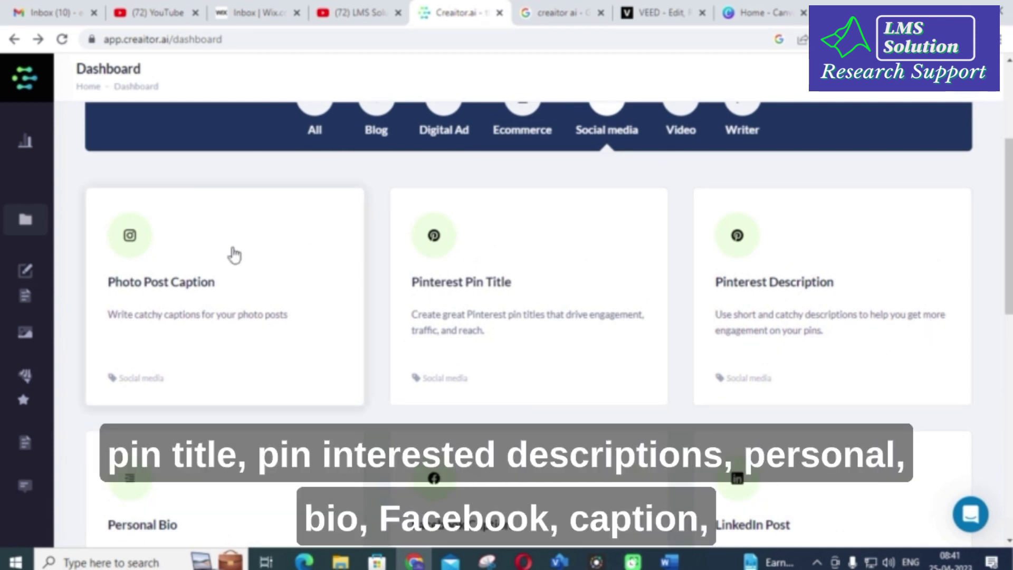
{"action": "scroll", "coordinate": [233, 264], "scroll_direction": "down", "scroll_amount": 3}
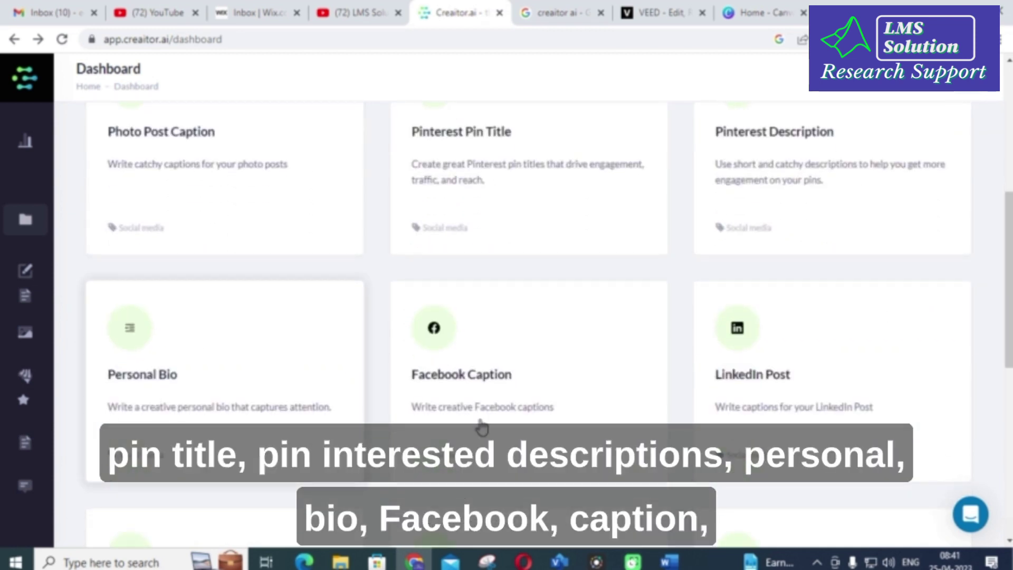
{"action": "scroll", "coordinate": [232, 321], "scroll_direction": "down", "scroll_amount": 5}
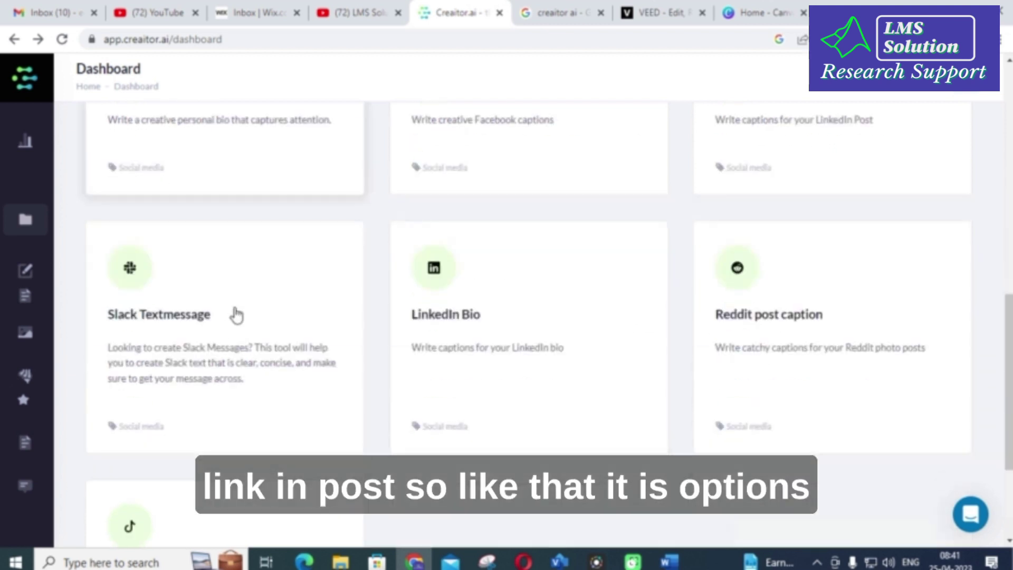
{"action": "scroll", "coordinate": [233, 321], "scroll_direction": "down", "scroll_amount": 2}
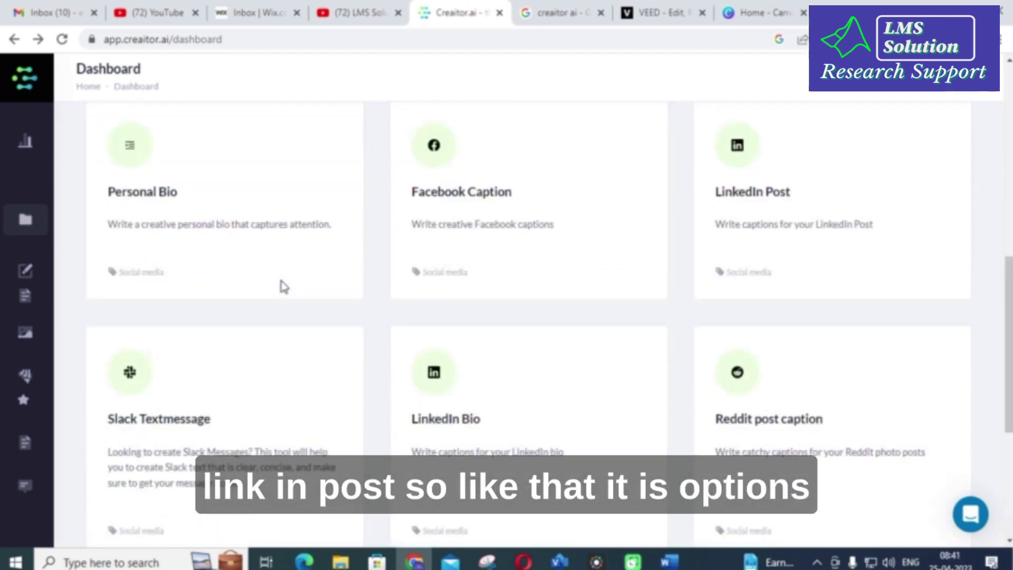
{"action": "scroll", "coordinate": [285, 287], "scroll_direction": "up", "scroll_amount": 7}
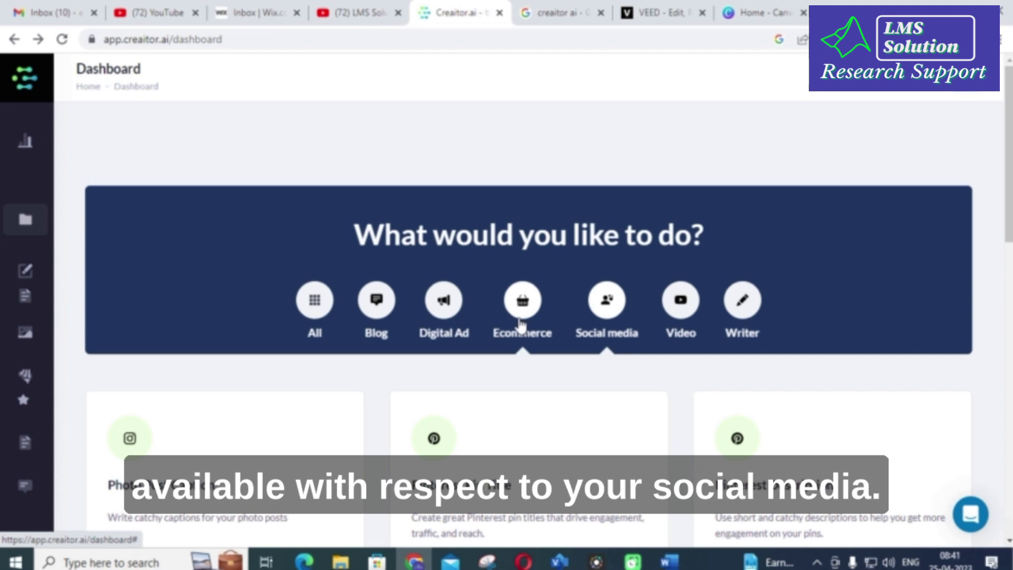
{"action": "left_click", "coordinate": [525, 305]}
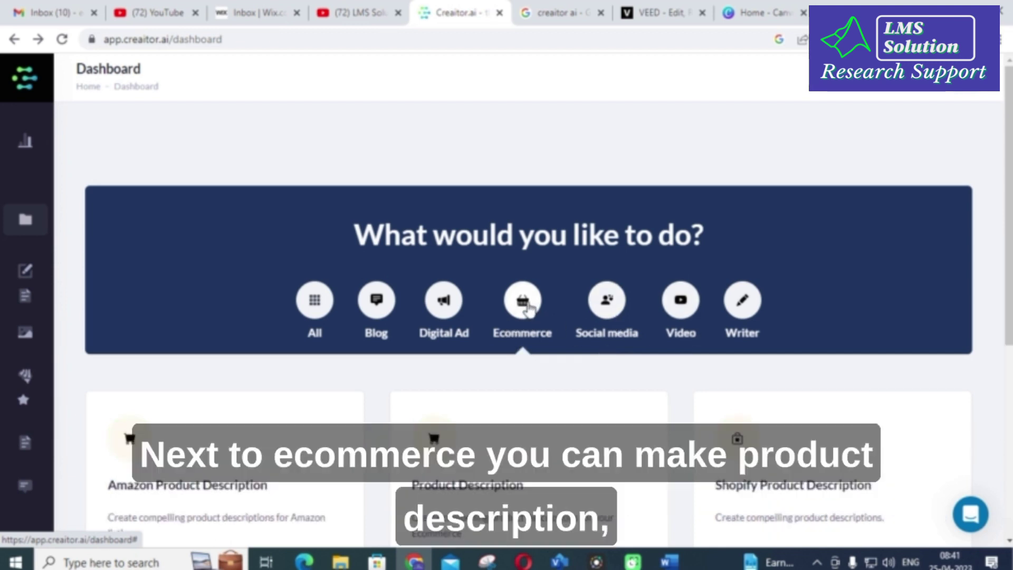
- Review the Ecommerce tool cards, then switch the dashboard to the Blog category
{"action": "scroll", "coordinate": [326, 335], "scroll_direction": "down", "scroll_amount": 1}
{"action": "scroll", "coordinate": [307, 312], "scroll_direction": "down", "scroll_amount": 5}
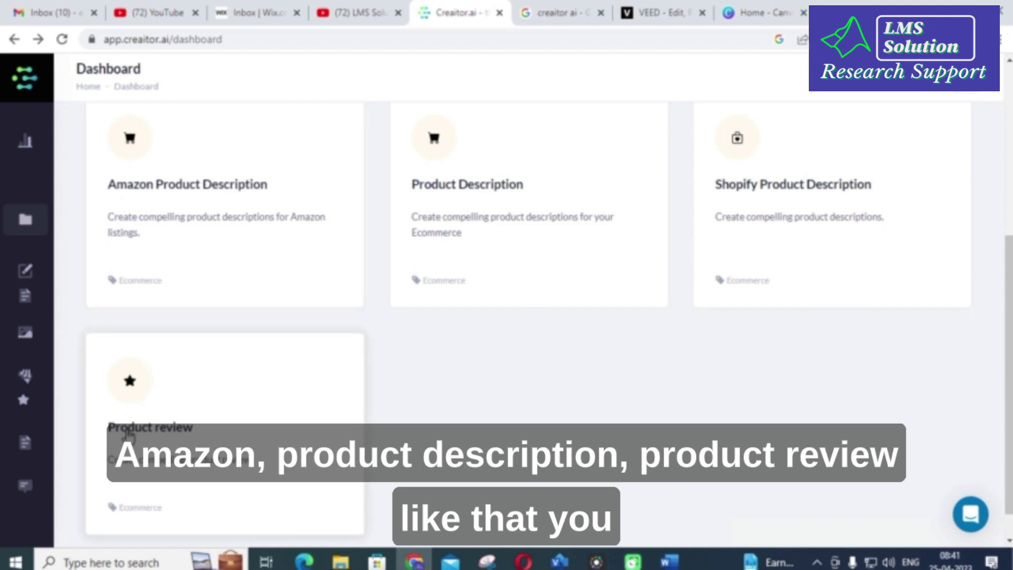
{"action": "scroll", "coordinate": [236, 388], "scroll_direction": "up", "scroll_amount": 5}
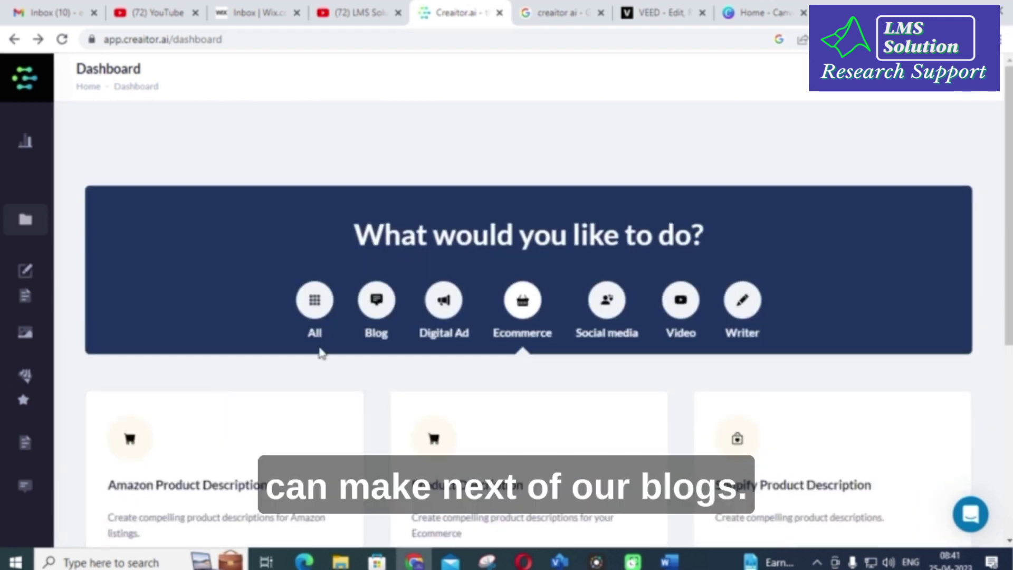
{"action": "left_click", "coordinate": [378, 315]}
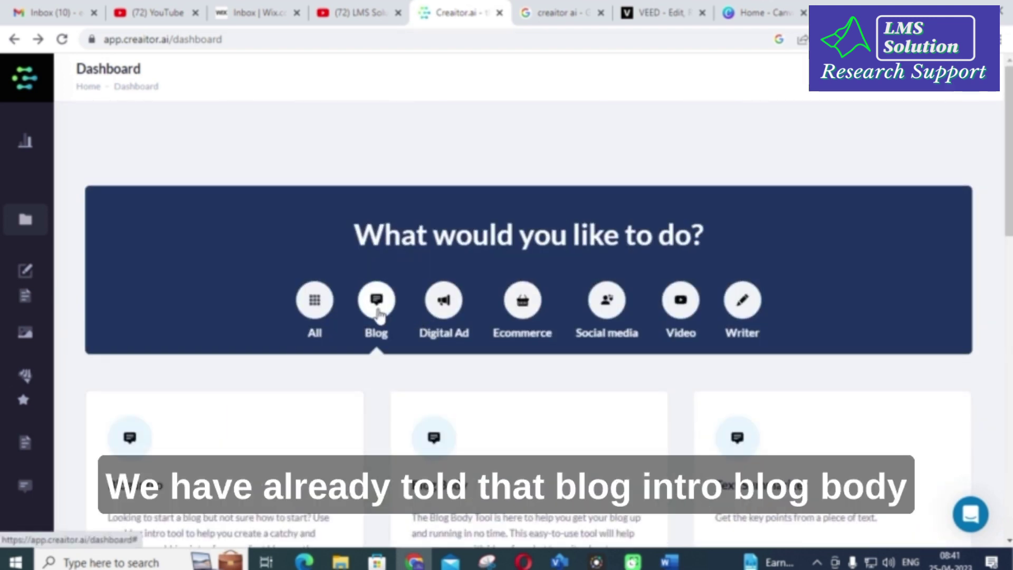
- Review the Blog tools like Blog Intro and Short Story, then switch to Video
{"action": "scroll", "coordinate": [378, 316], "scroll_direction": "down", "scroll_amount": 2}
{"action": "scroll", "coordinate": [841, 401], "scroll_direction": "down", "scroll_amount": 5}
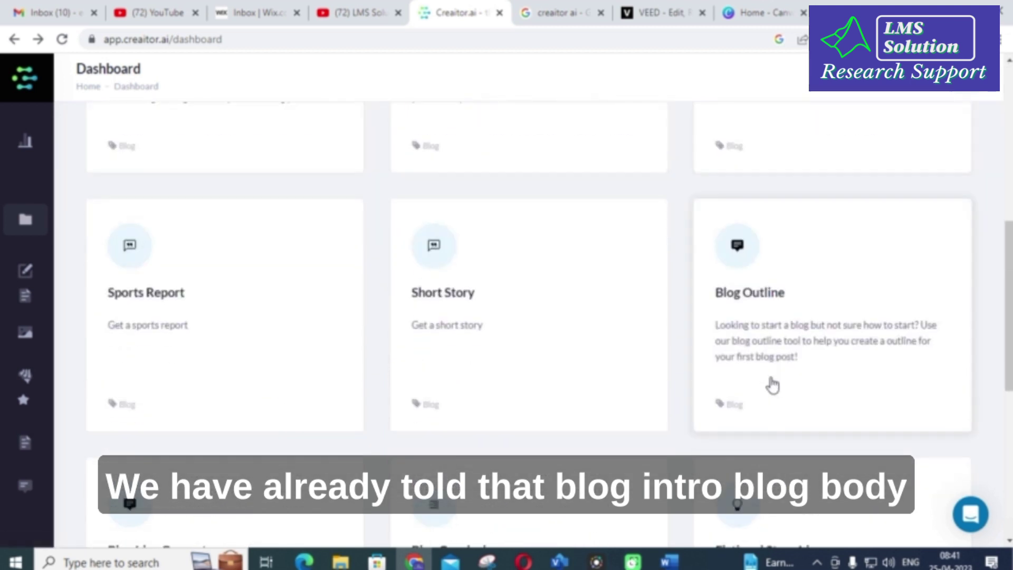
{"action": "scroll", "coordinate": [747, 384], "scroll_direction": "down", "scroll_amount": 1}
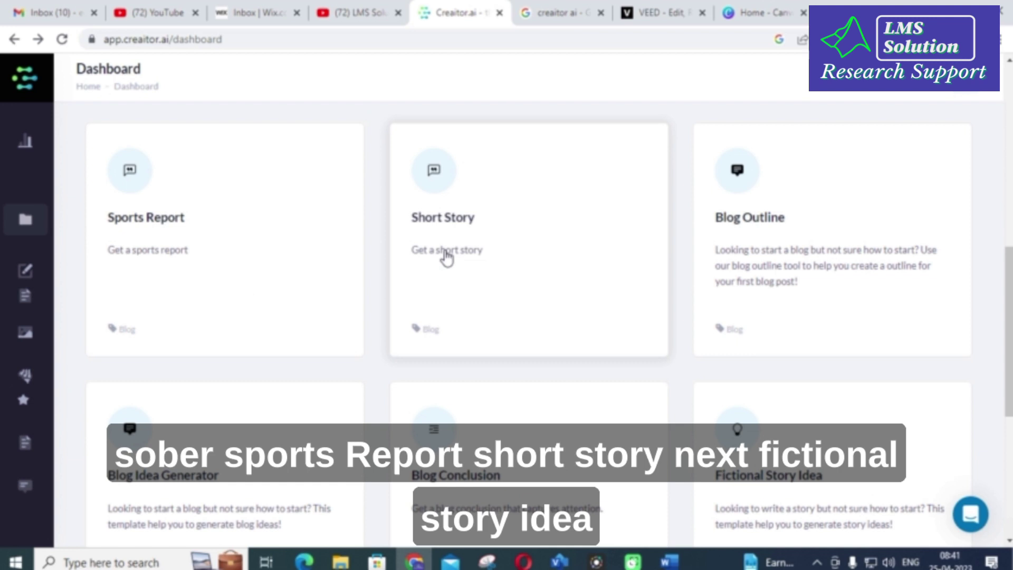
{"action": "scroll", "coordinate": [447, 258], "scroll_direction": "down", "scroll_amount": 3}
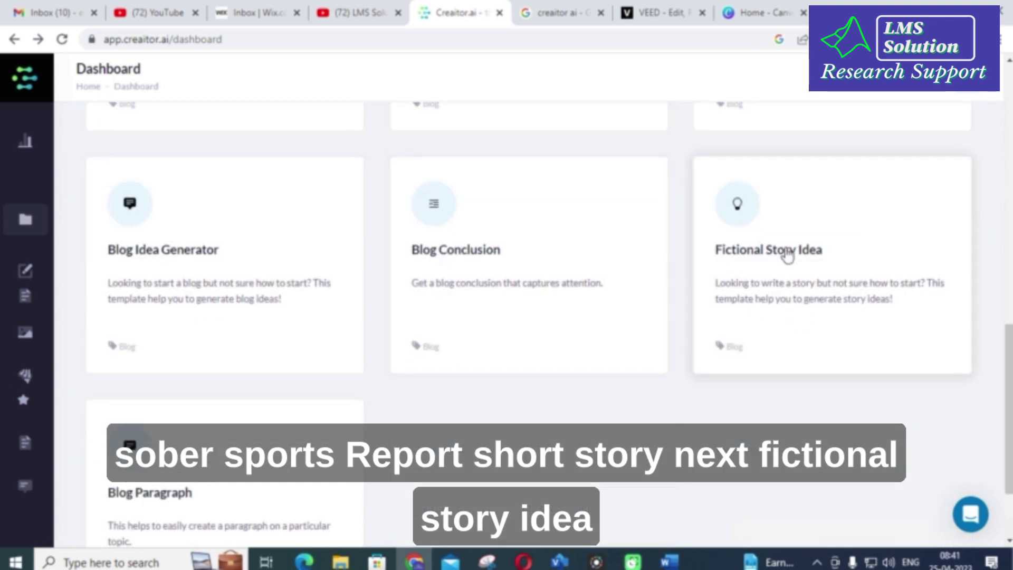
{"action": "scroll", "coordinate": [707, 267], "scroll_direction": "up", "scroll_amount": 10}
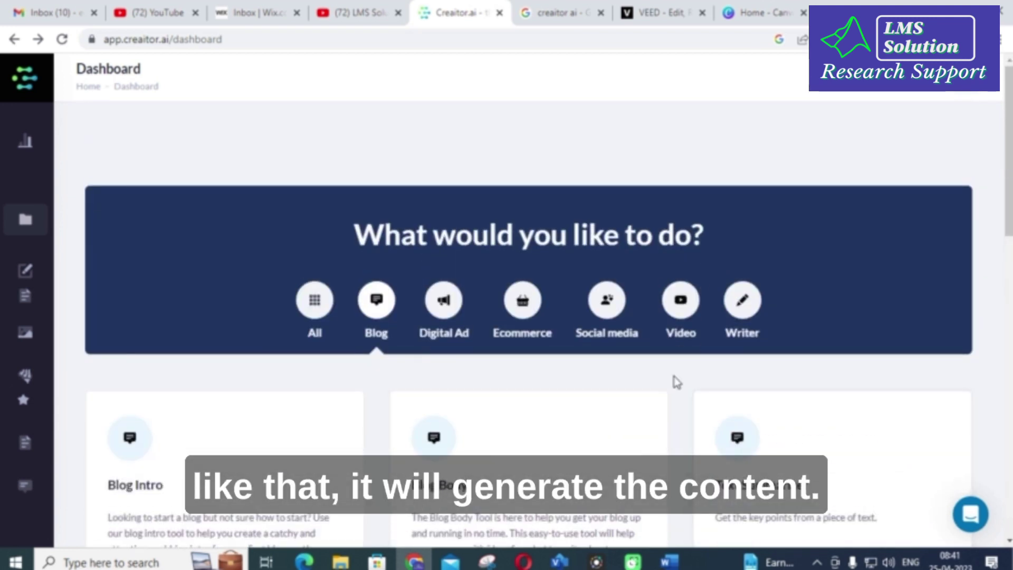
{"action": "left_click", "coordinate": [680, 311]}
- Review the Video category's YouTube tool cards, then switch the dashboard to Writer tools
{"action": "scroll", "coordinate": [354, 353], "scroll_direction": "down", "scroll_amount": 3}
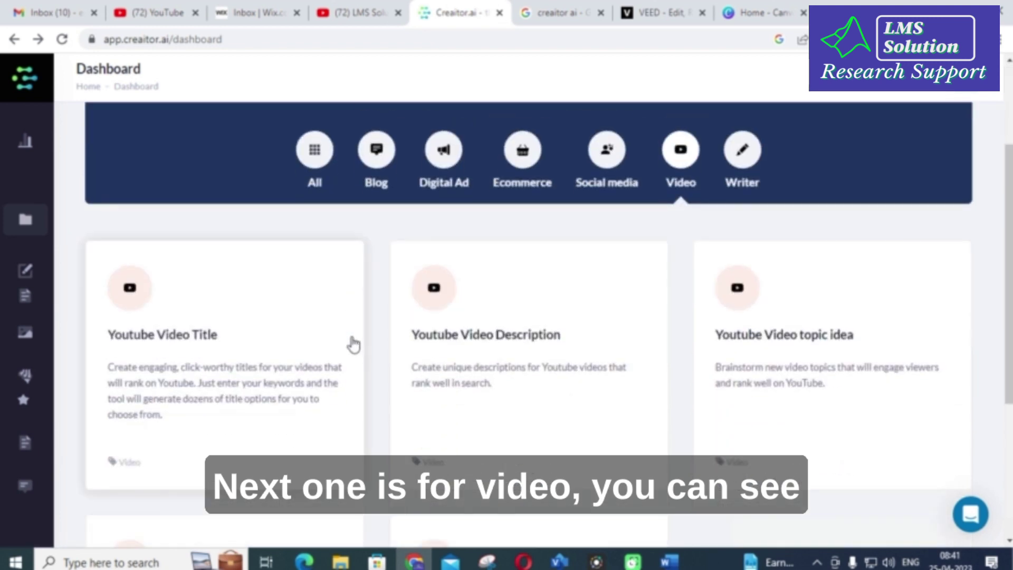
{"action": "scroll", "coordinate": [351, 345], "scroll_direction": "down", "scroll_amount": 1}
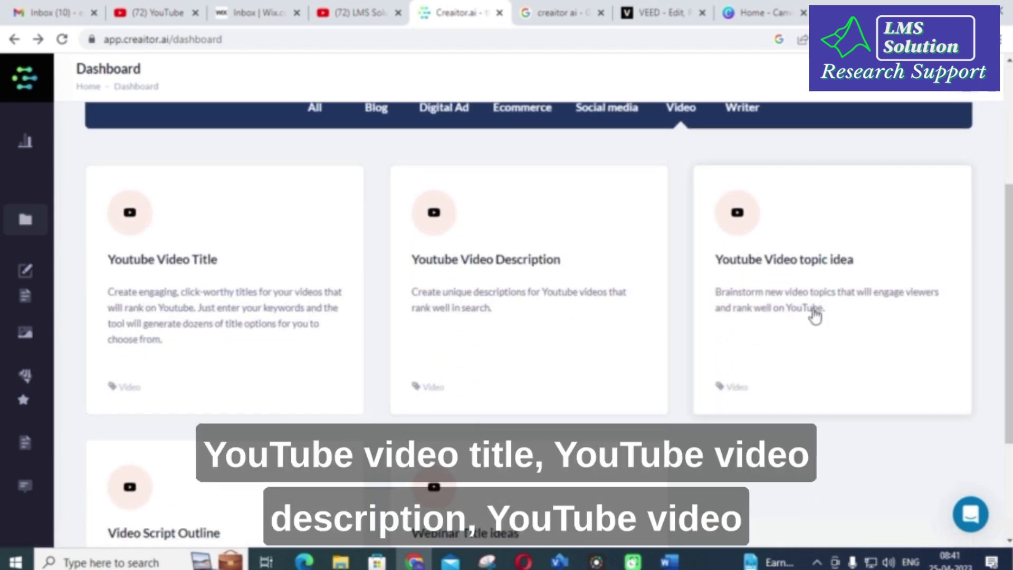
{"action": "scroll", "coordinate": [637, 323], "scroll_direction": "down", "scroll_amount": 2}
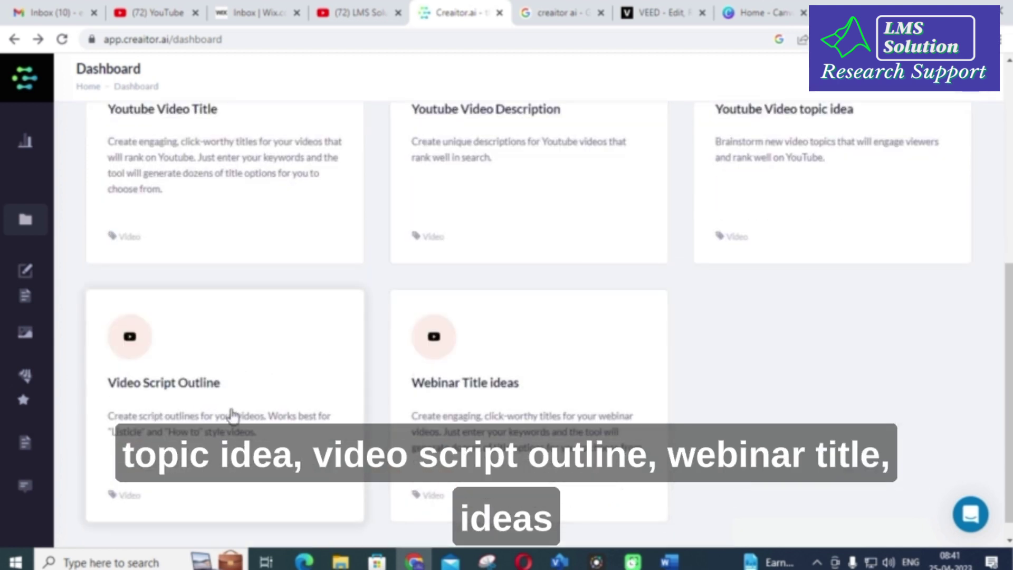
{"action": "scroll", "coordinate": [488, 374], "scroll_direction": "up", "scroll_amount": 5}
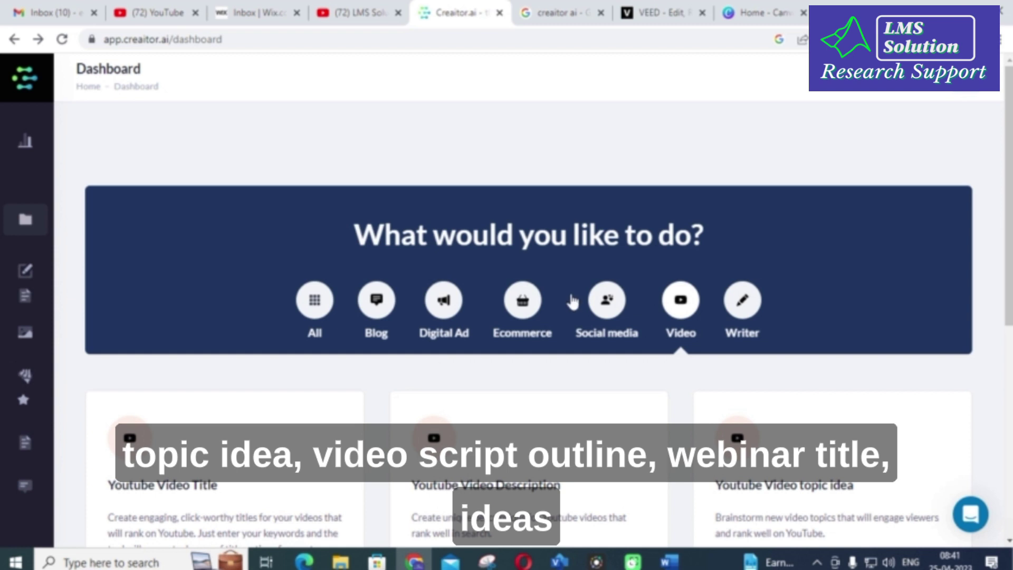
{"action": "left_click", "coordinate": [753, 310]}
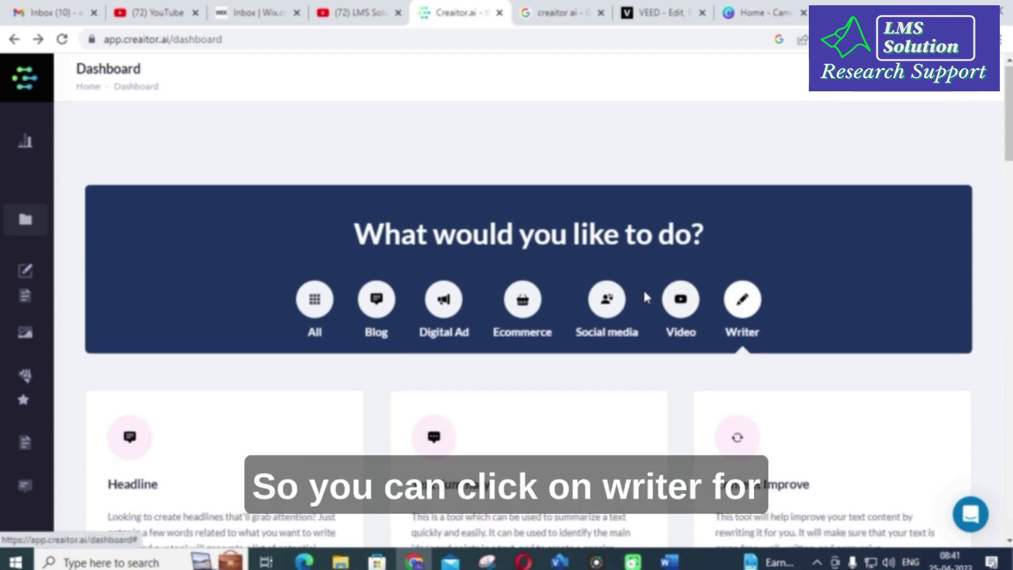
{"action": "scroll", "coordinate": [659, 285], "scroll_direction": "down", "scroll_amount": 7}
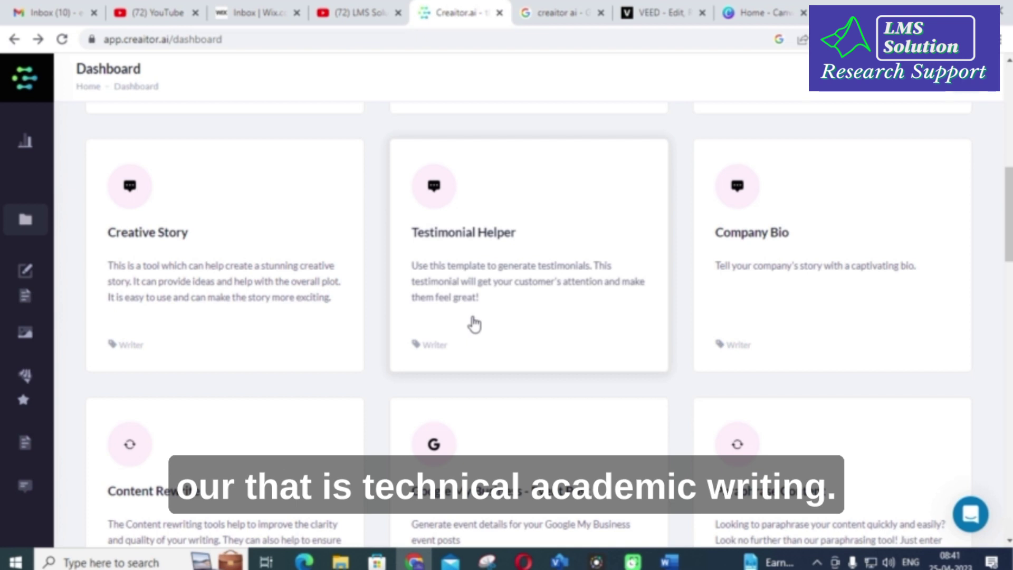
{"action": "scroll", "coordinate": [661, 326], "scroll_direction": "down", "scroll_amount": 5}
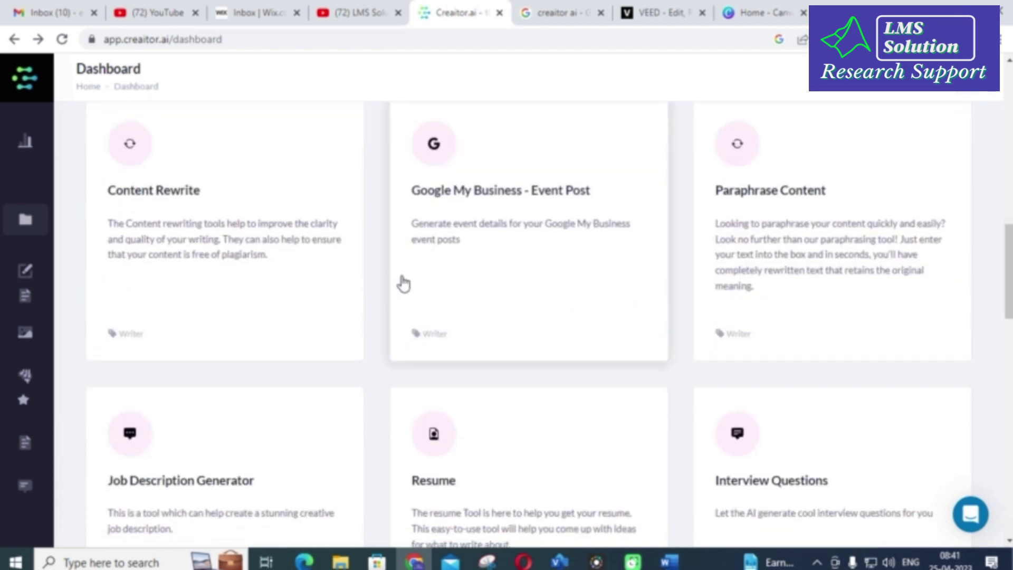
{"action": "scroll", "coordinate": [403, 283], "scroll_direction": "down", "scroll_amount": 5}
{"action": "scroll", "coordinate": [84, 270], "scroll_direction": "up", "scroll_amount": 3}
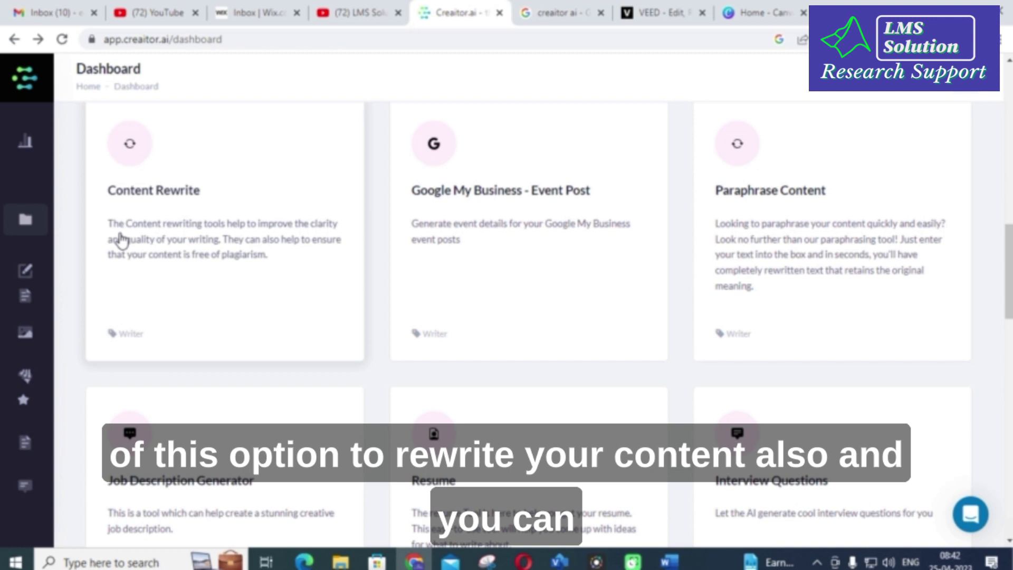
{"action": "scroll", "coordinate": [119, 243], "scroll_direction": "down", "scroll_amount": 7}
{"action": "scroll", "coordinate": [385, 294], "scroll_direction": "up", "scroll_amount": 3}
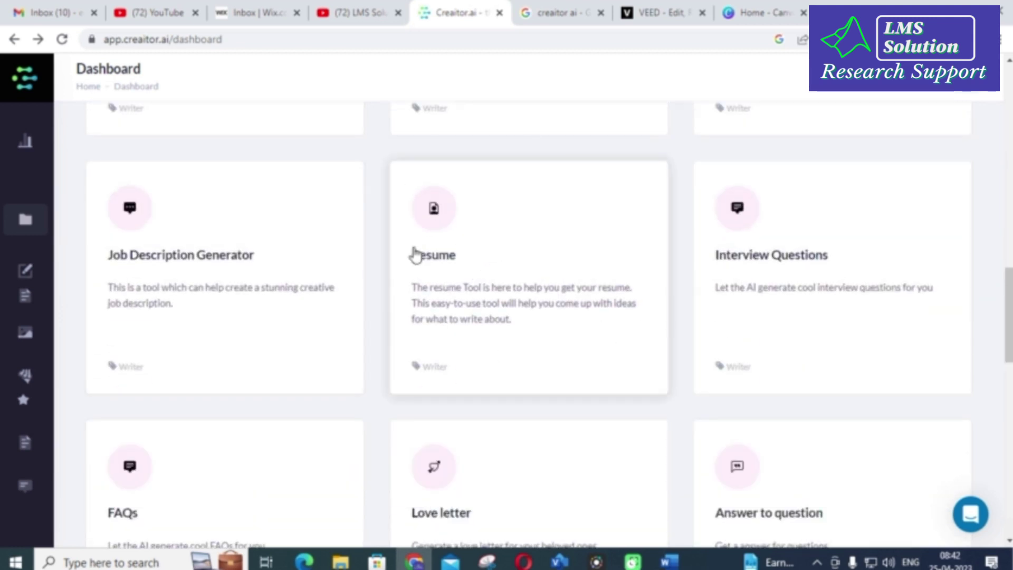
{"action": "scroll", "coordinate": [473, 271], "scroll_direction": "down", "scroll_amount": 4}
{"action": "scroll", "coordinate": [361, 254], "scroll_direction": "down", "scroll_amount": 7}
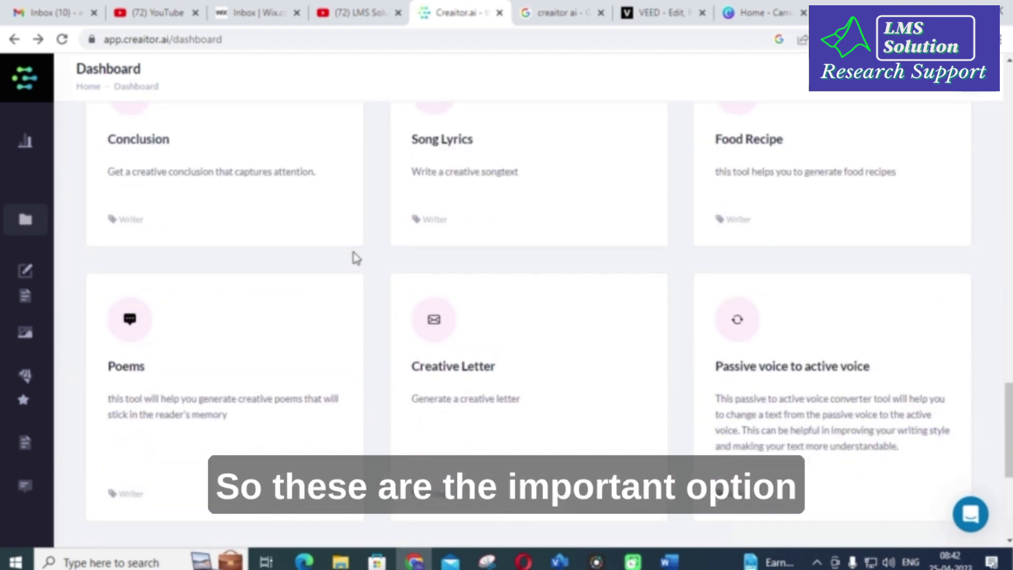
{"action": "scroll", "coordinate": [348, 267], "scroll_direction": "down", "scroll_amount": 5}
{"action": "scroll", "coordinate": [256, 300], "scroll_direction": "up", "scroll_amount": 7}
{"action": "scroll", "coordinate": [256, 301], "scroll_direction": "up", "scroll_amount": 10}
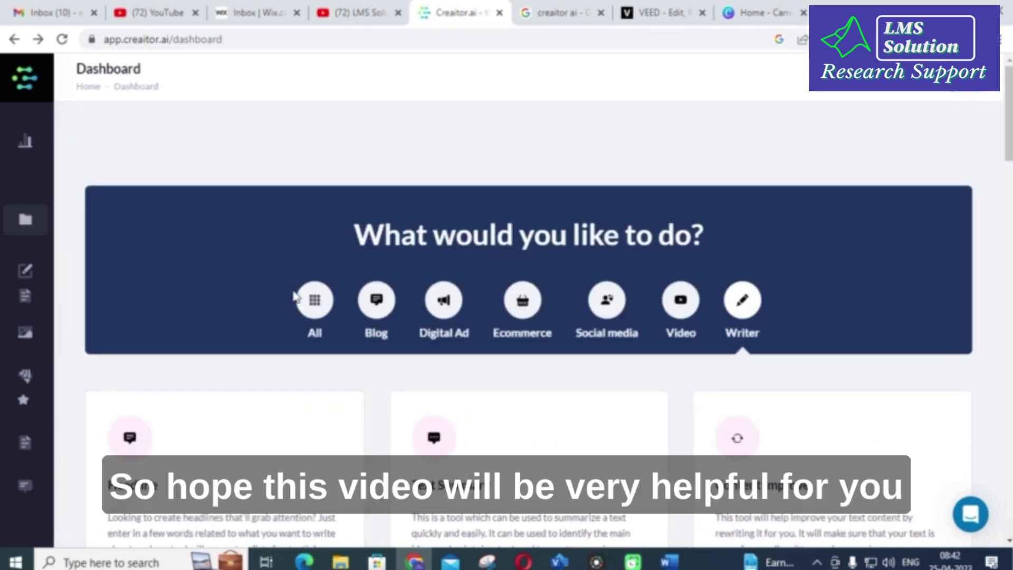
{"action": "mouse_move", "coordinate": [3, 254]}
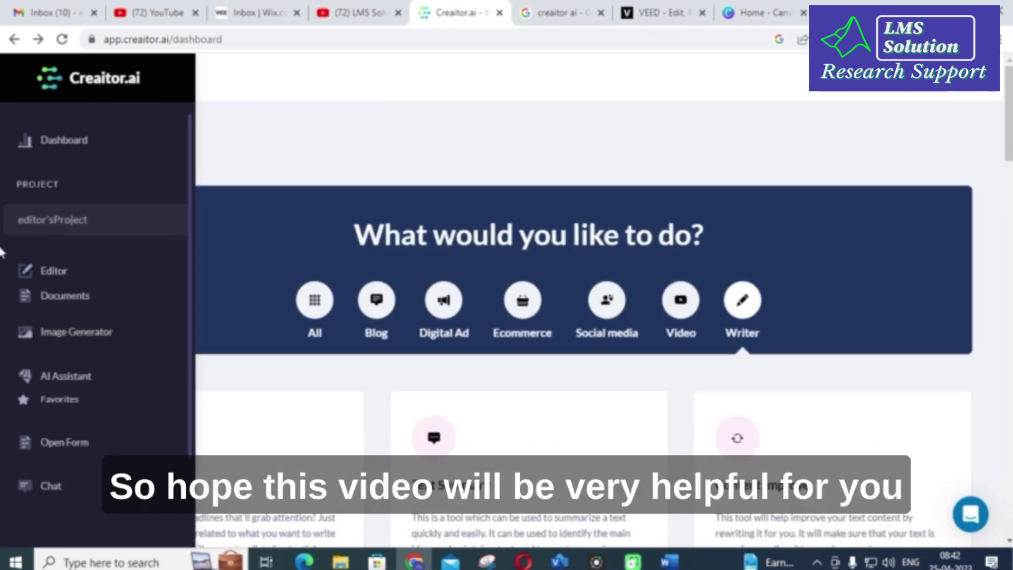